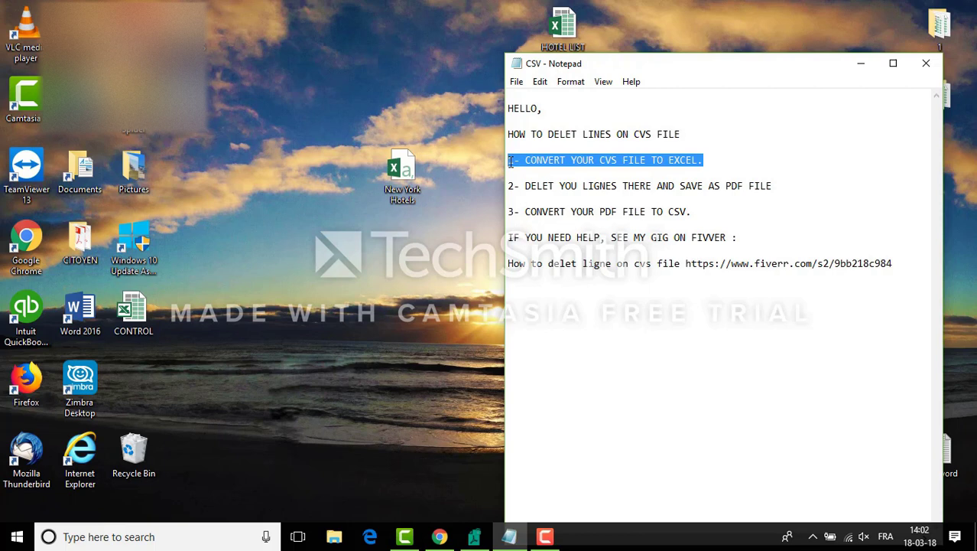
Minimize the Notepad notes and open the New York Hotels CSV file from the desktop in Excel.
left_click(859, 69)
left_click(406, 180)
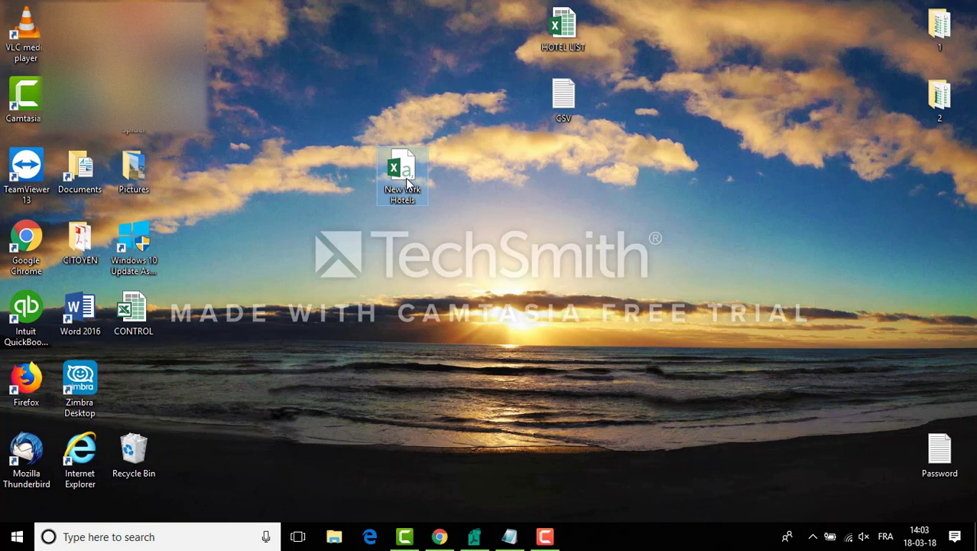
double_click(406, 182)
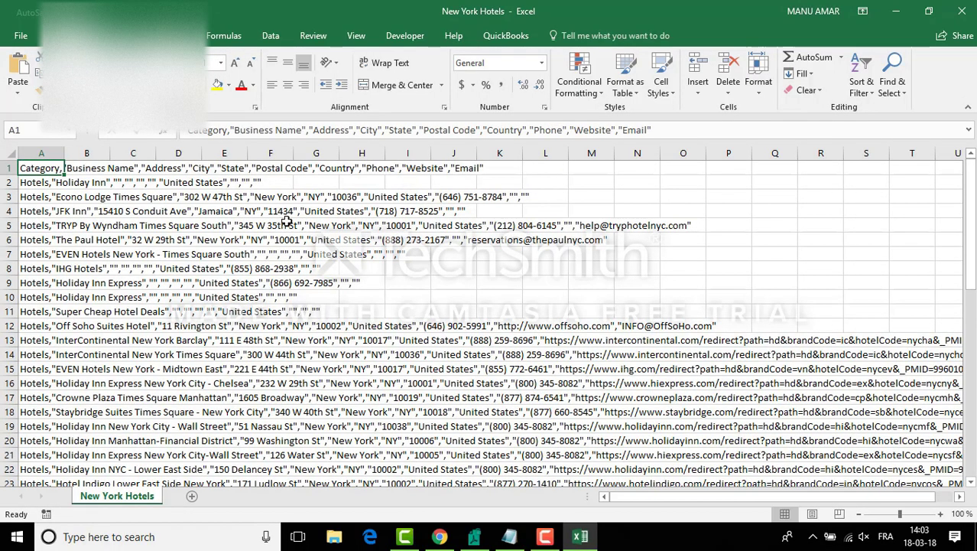
left_click(285, 225)
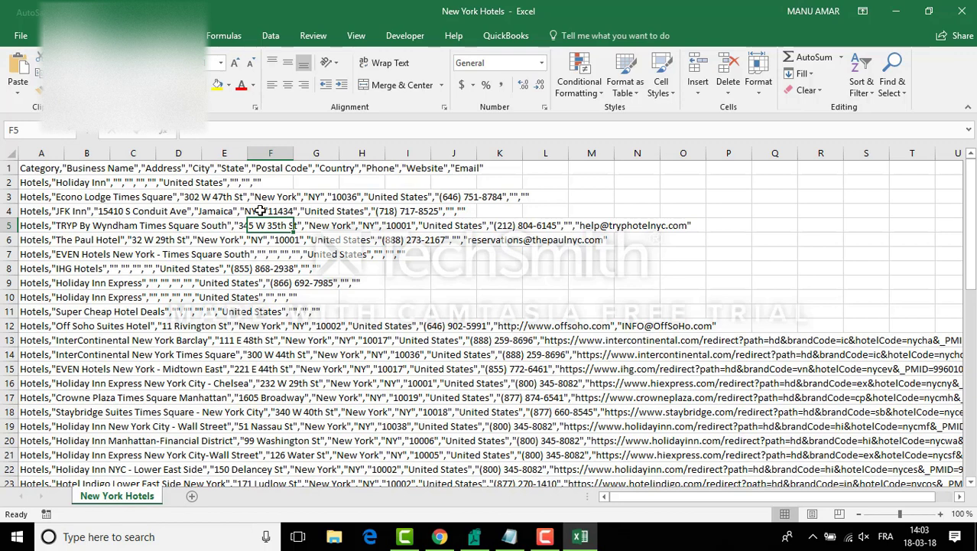
In the Notepad notes, add the line "OUR CSV FILE I CONVERT IT TO EXCEL FILE" below step 1.
left_click(511, 538)
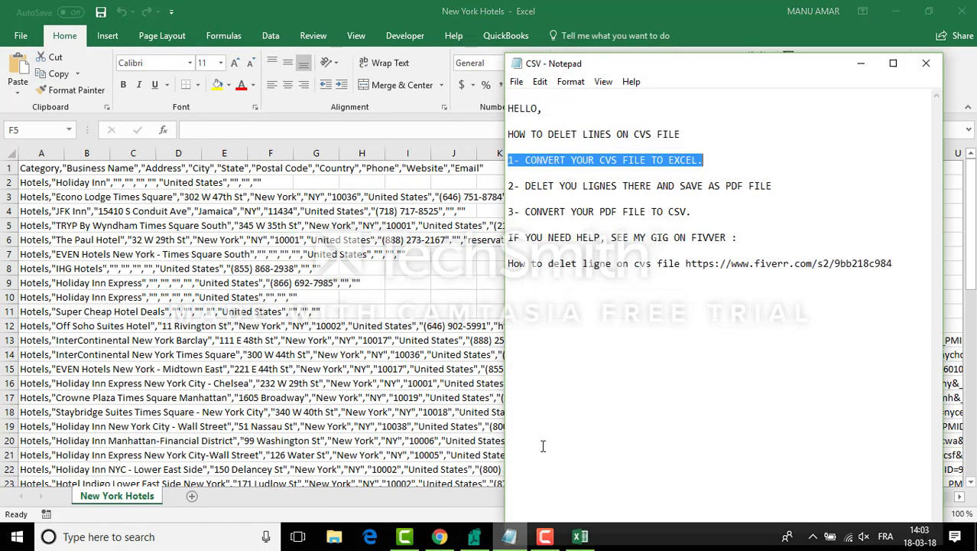
left_click(715, 170)
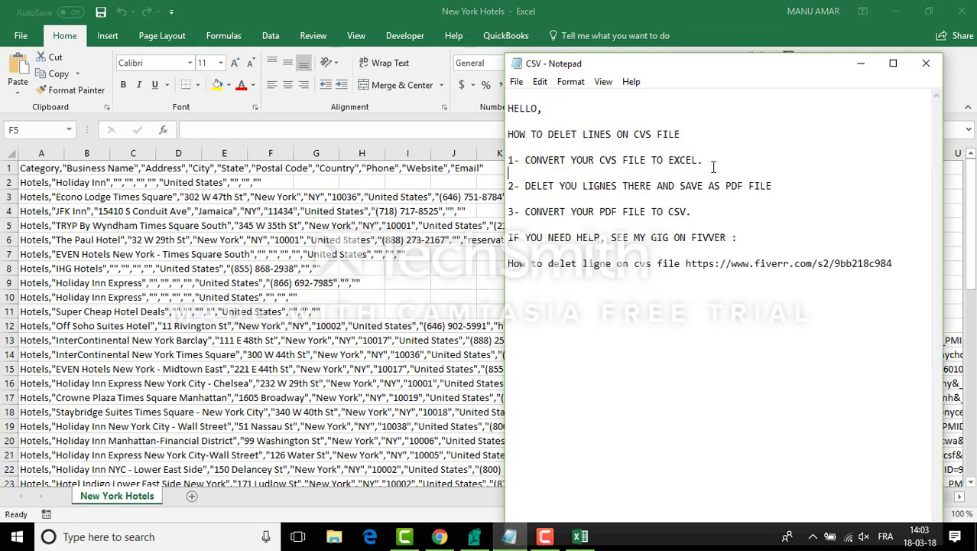
key("Return")
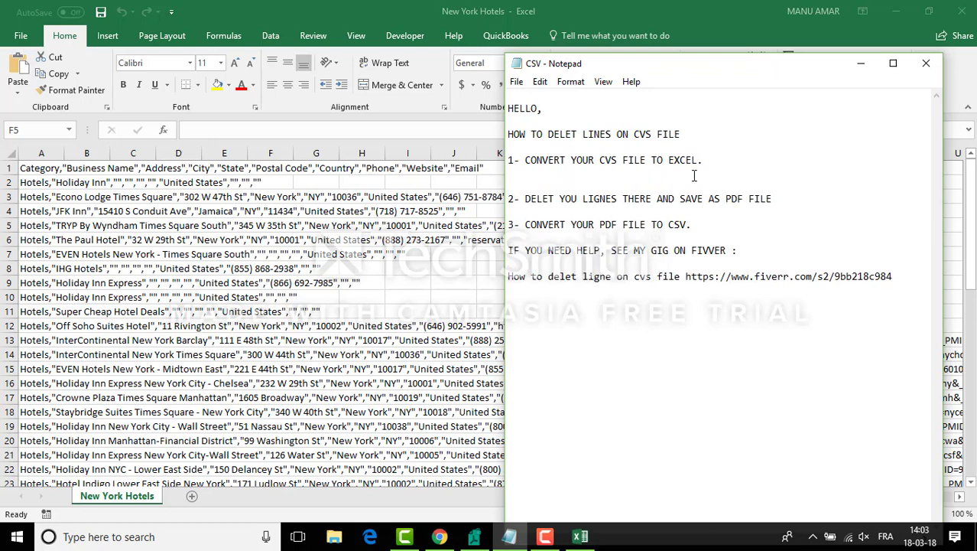
key("Return")
type("OU")
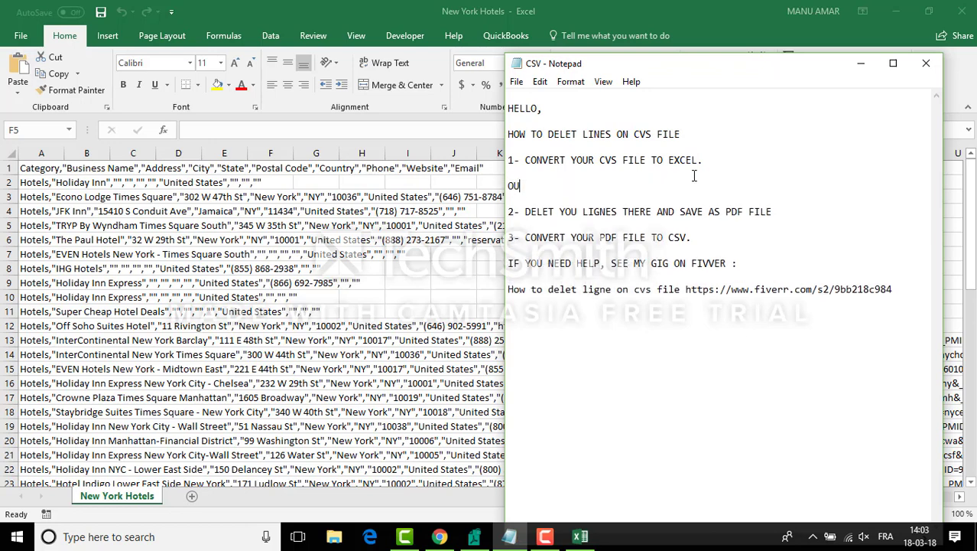
type("R CSV FILE")
type("I CONVERT")
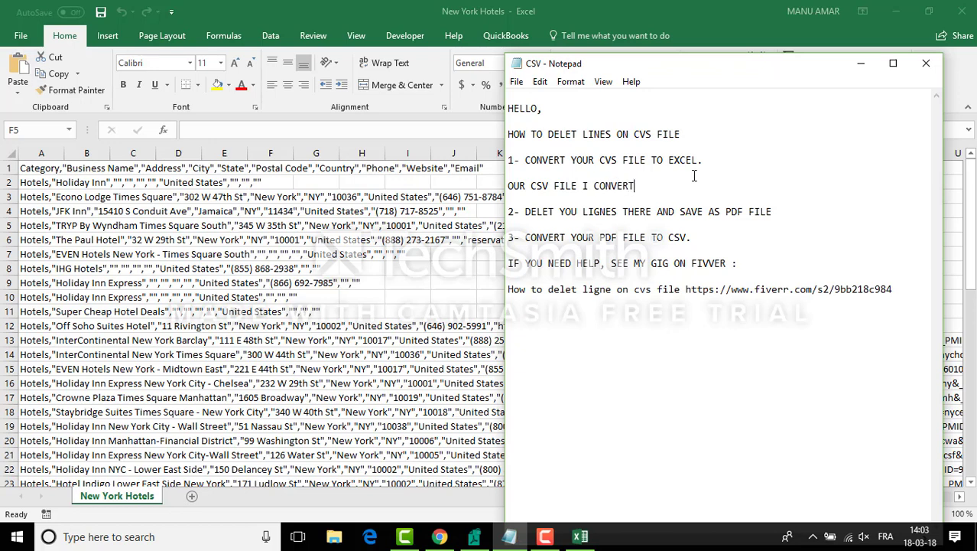
type(" IT TO EXCEL FILE")
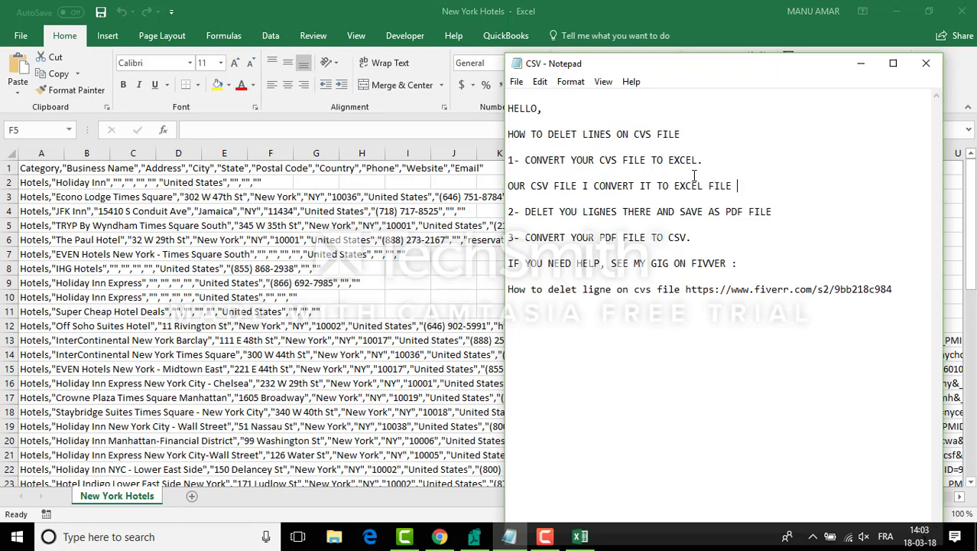
In Excel, import New York Hotels.csv from the Desktop folder as comma-delimited text and load it as a table on a new sheet.
left_click(358, 245)
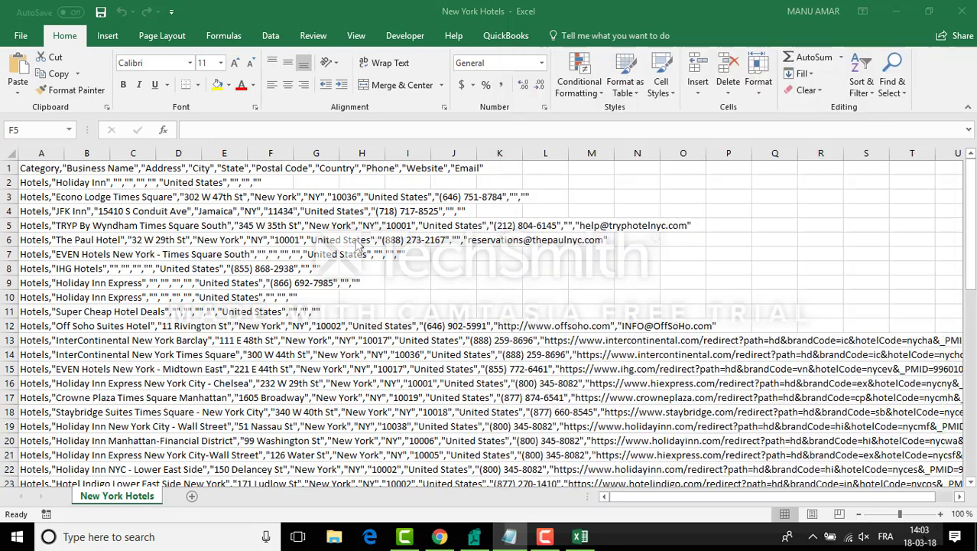
left_click(269, 38)
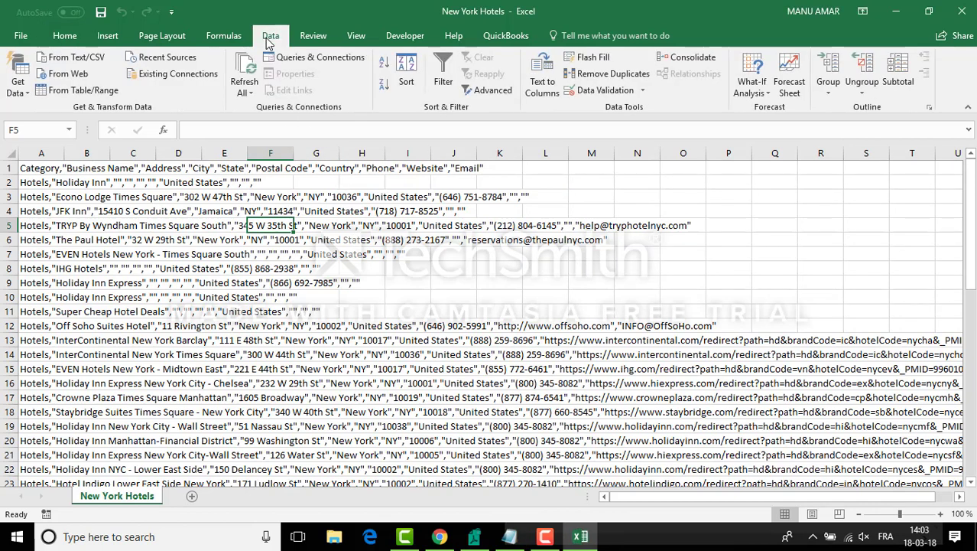
left_click(97, 63)
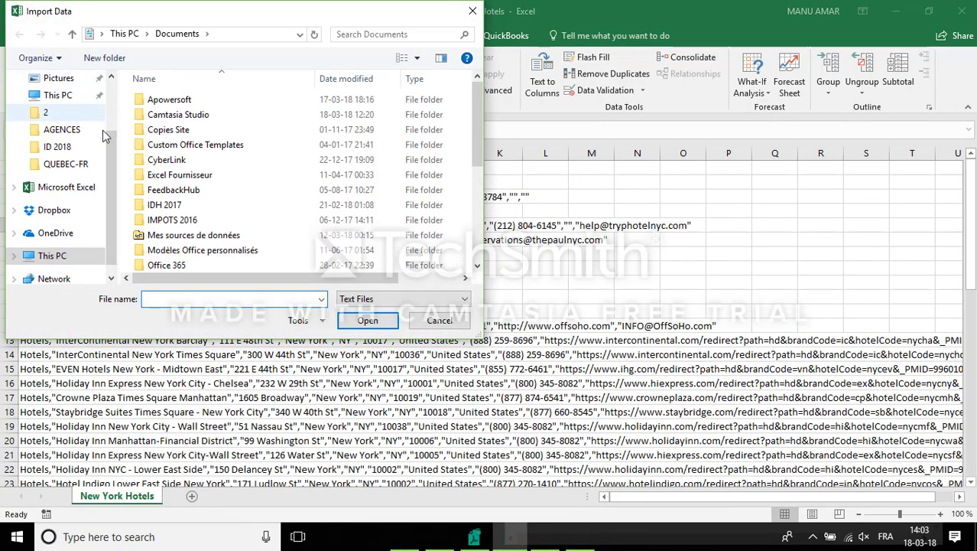
scroll(108, 156, "up", 2)
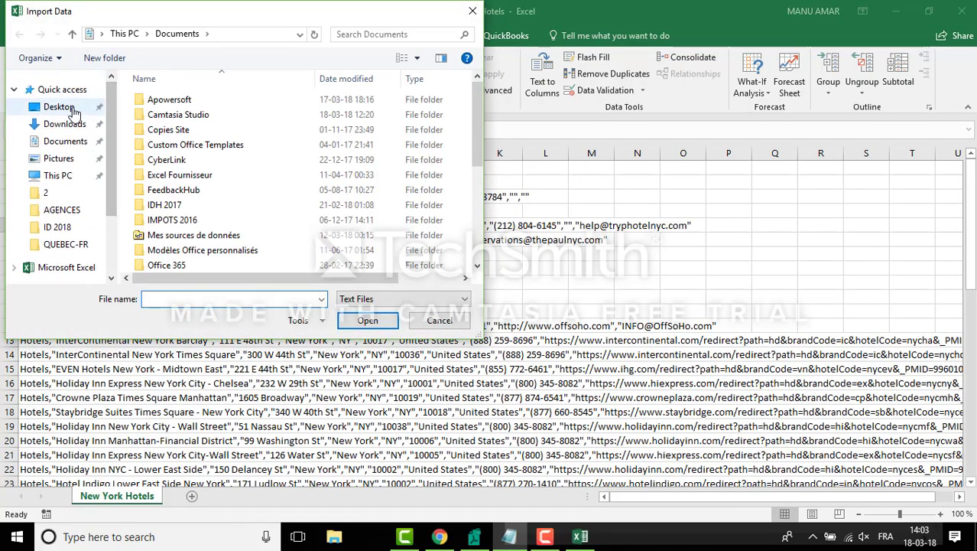
left_click(73, 111)
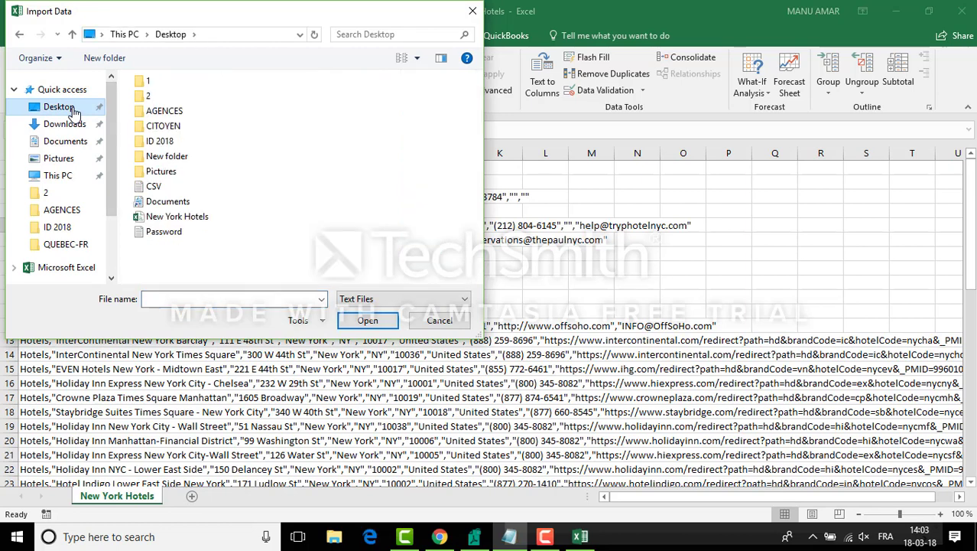
left_click(181, 218)
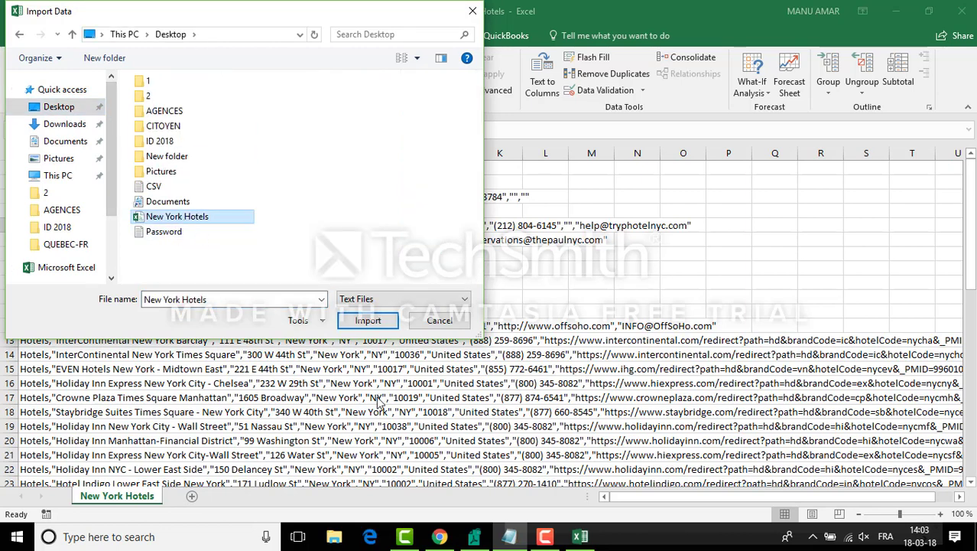
left_click_drag(364, 14, 386, 67)
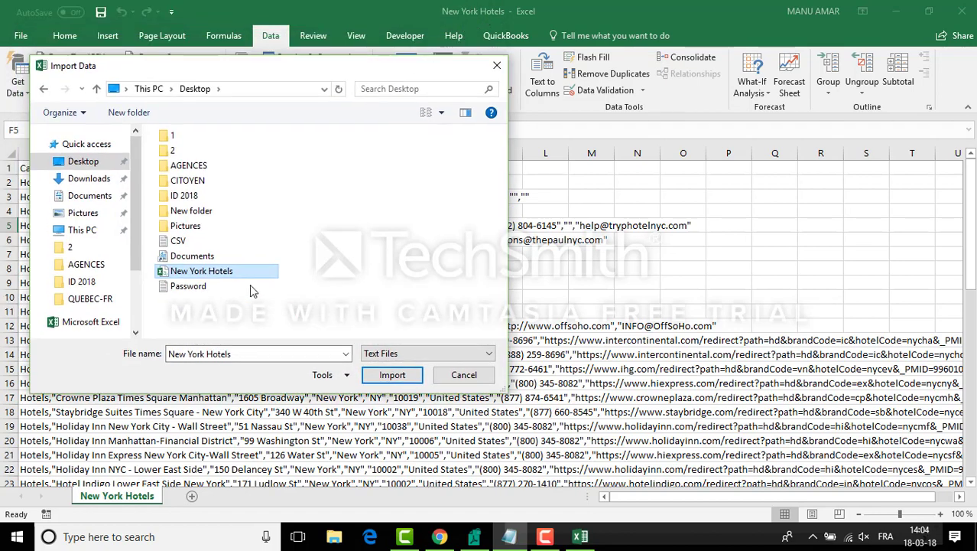
left_click(391, 376)
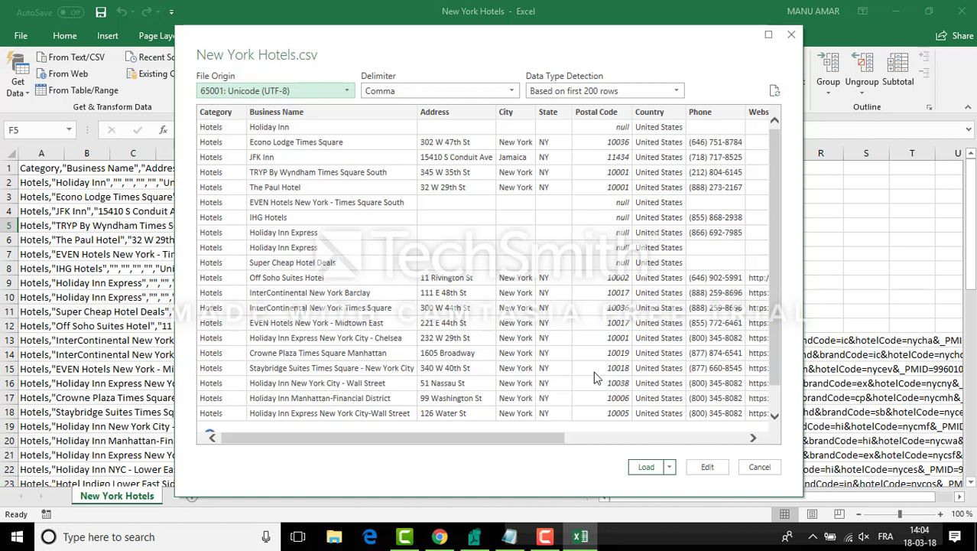
left_click(646, 467)
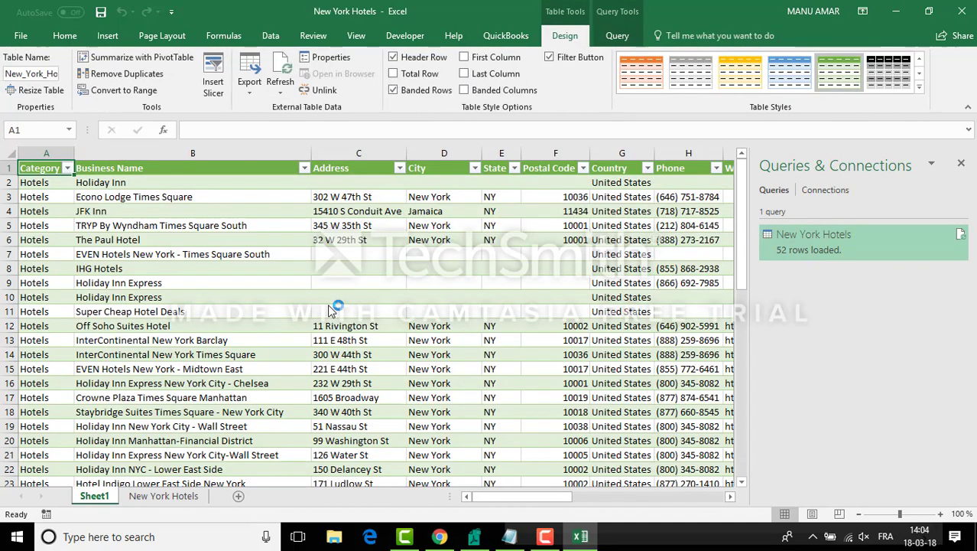
left_click(962, 162)
Look through the rows and columns of the imported hotel table to check how the data is separated.
left_click(638, 263)
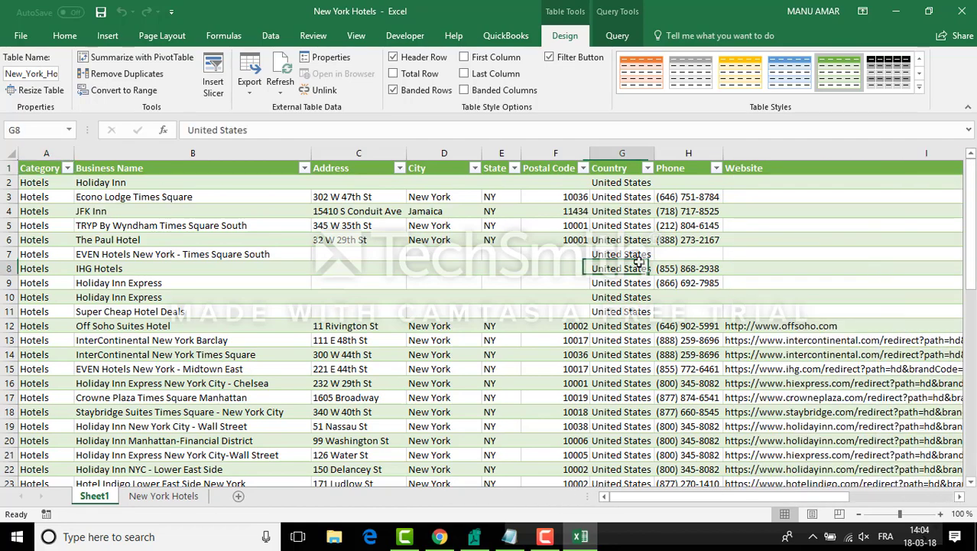
left_click(258, 354)
scroll(260, 359, "down", 4)
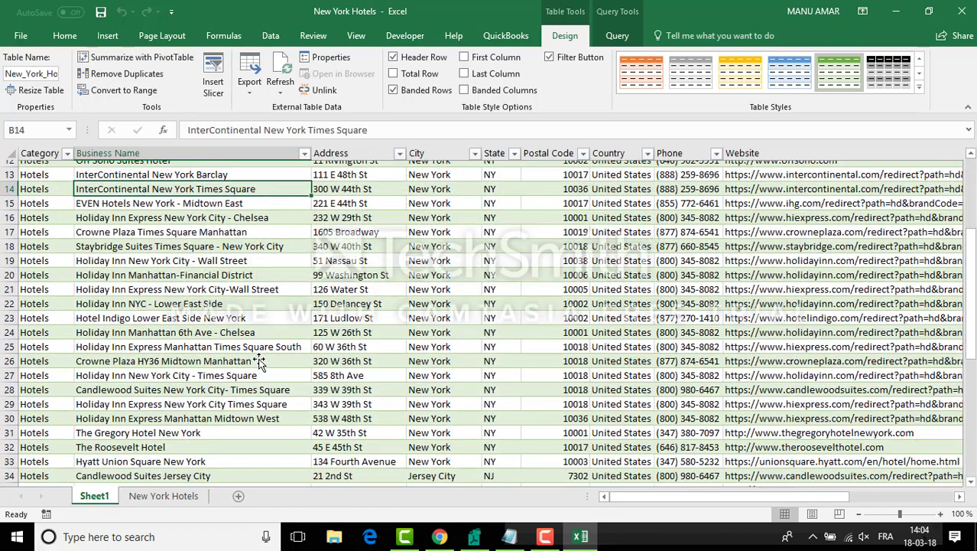
scroll(271, 352, "down", 1)
left_click(275, 338)
scroll(264, 343, "down", 3)
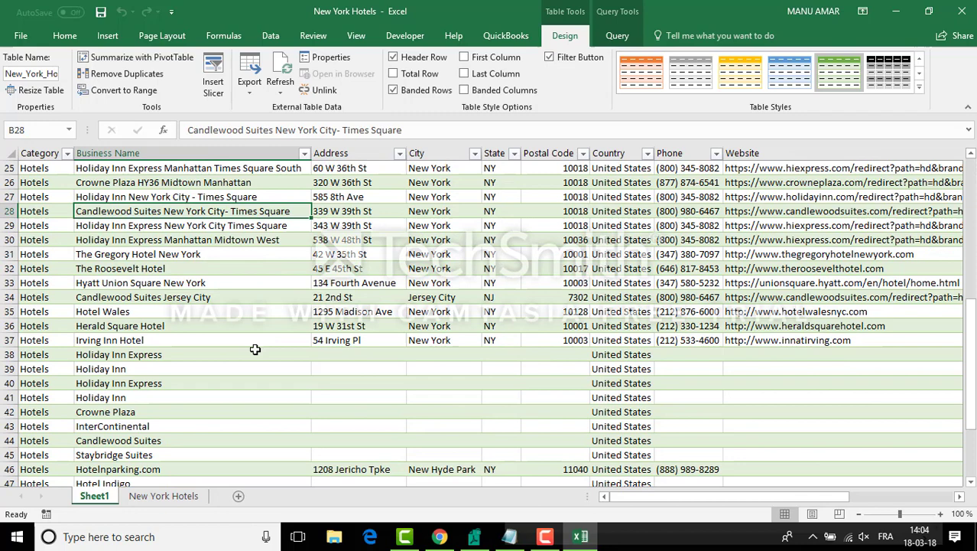
left_click(174, 352)
left_click(490, 307)
left_click(613, 310)
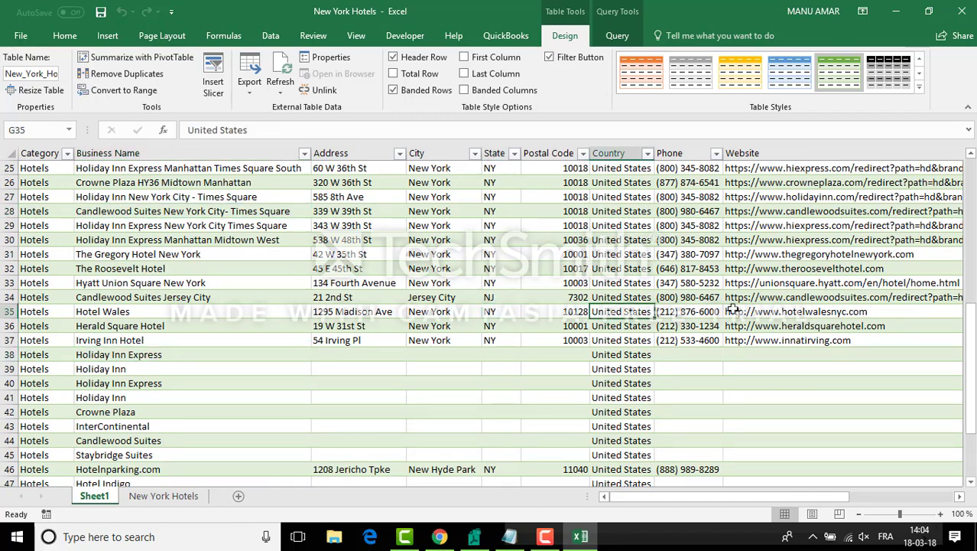
left_click(732, 310)
left_click(778, 267)
left_click(759, 212)
scroll(326, 294, "up", 1)
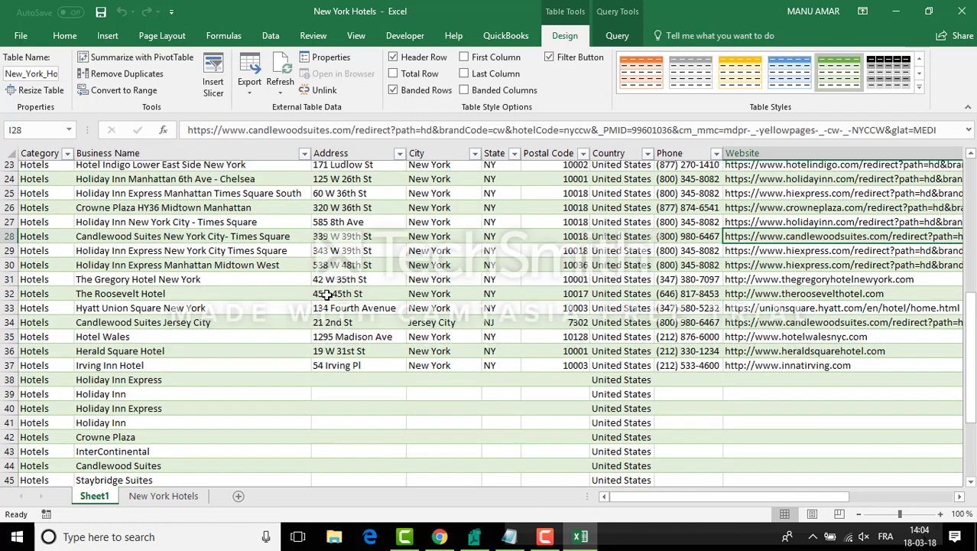
scroll(326, 294, "up", 7)
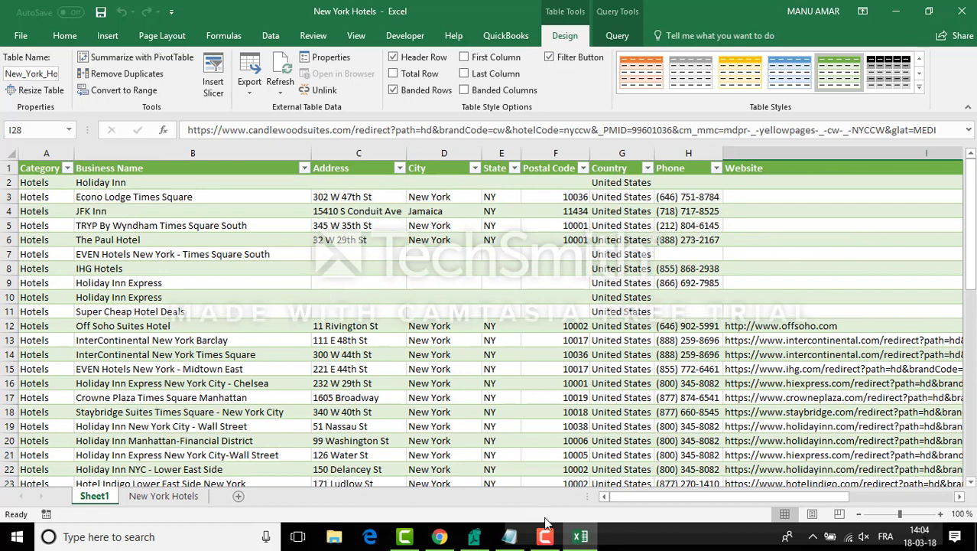
In the Notepad notes, add the line "IF I NEED TO DELET CATEGORY HOTELS." below step 2.
left_click(509, 536)
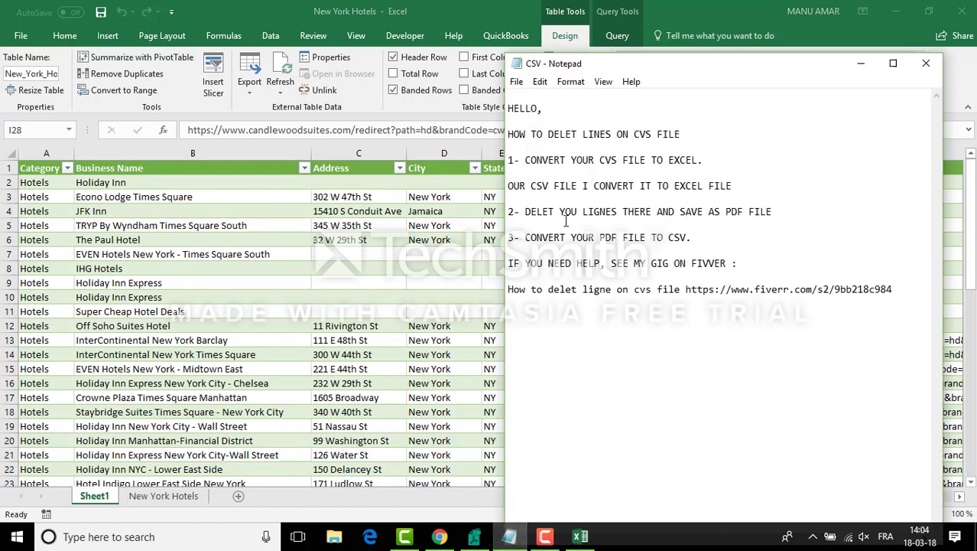
left_click_drag(743, 187, 509, 187)
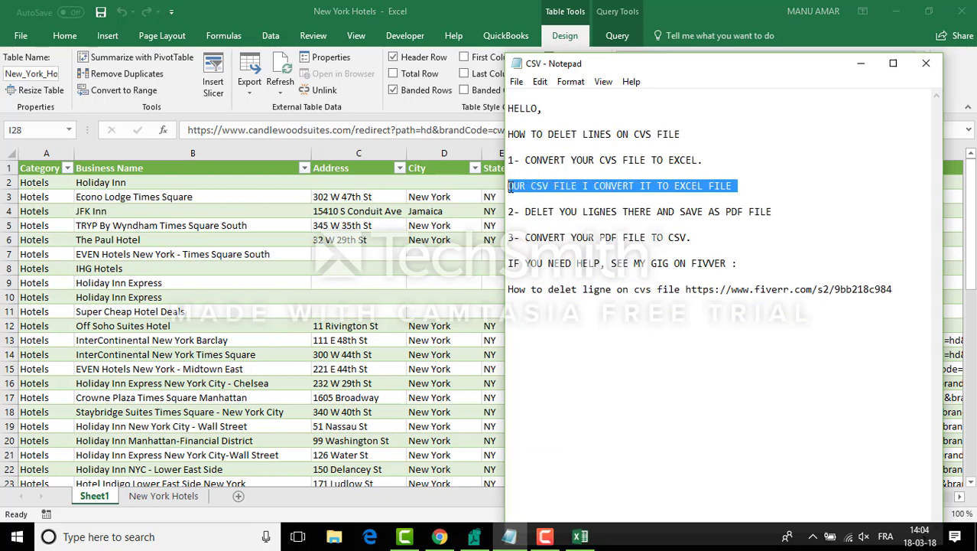
left_click(585, 222)
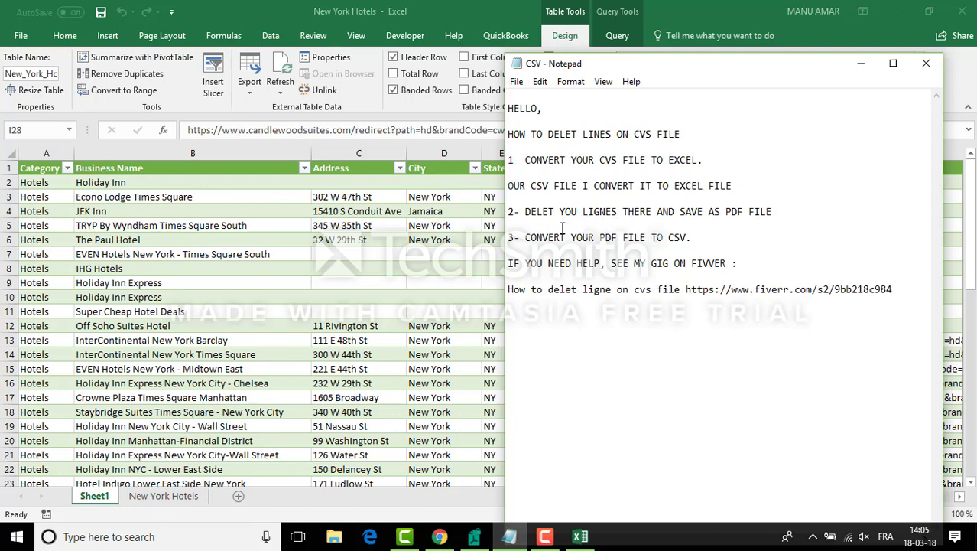
key("Return")
key("Return")
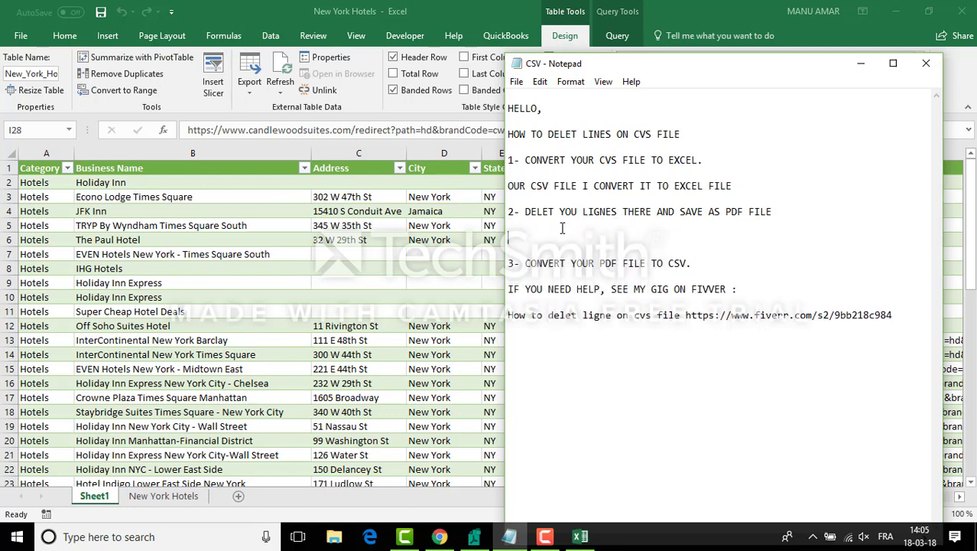
type("IF I NEED TO DELET")
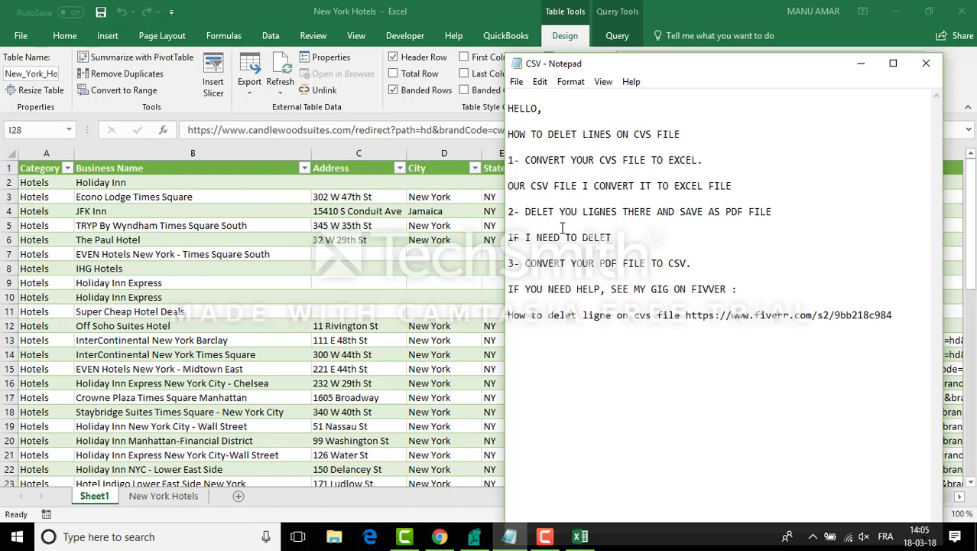
type(" CATEGORY HOTEL")
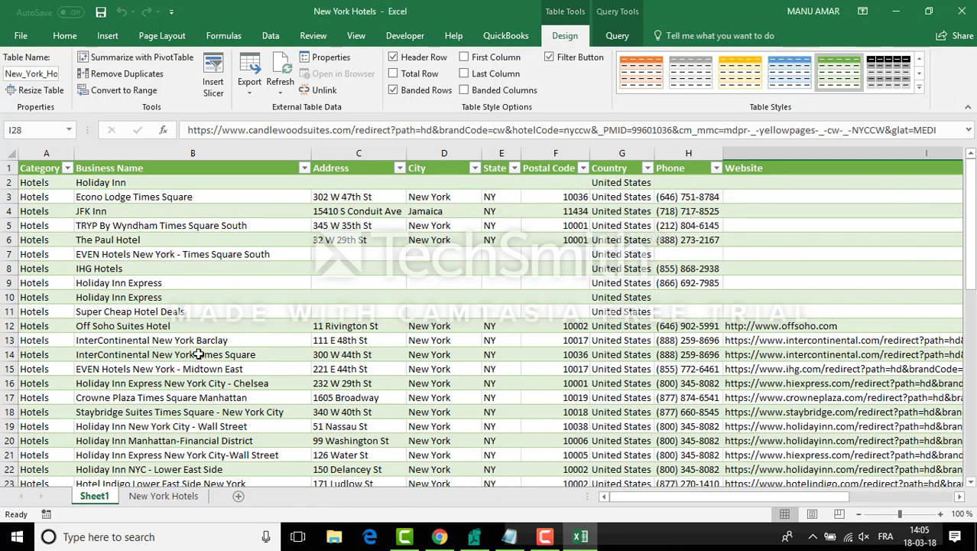
Switch back to Excel and delete the entire Category column from the imported hotel table.
key("alt+Tab")
left_click(47, 153)
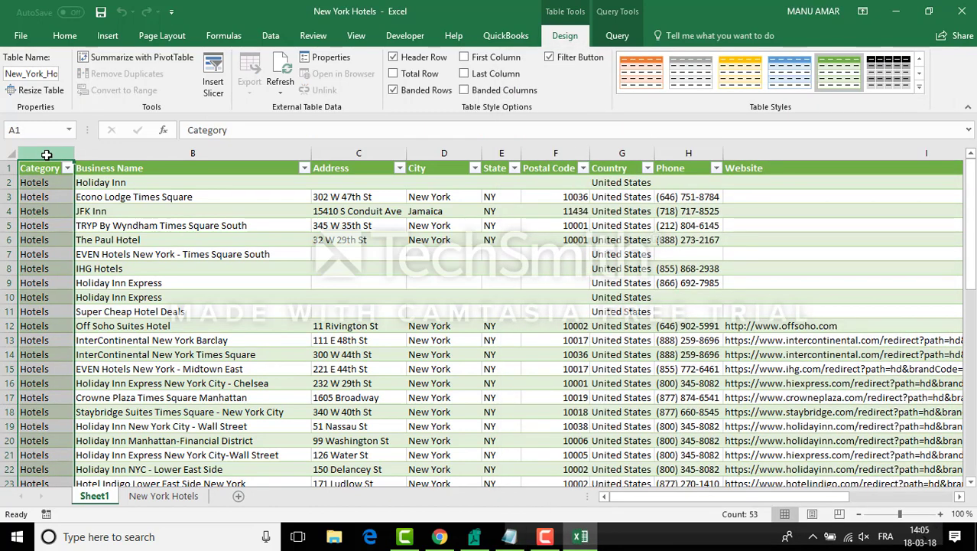
right_click(45, 153)
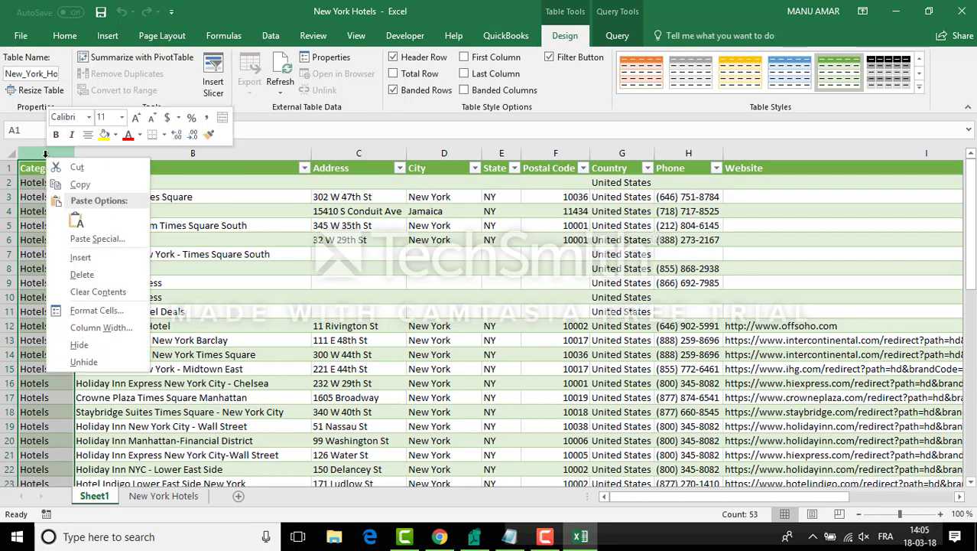
key("Escape")
left_click(82, 283)
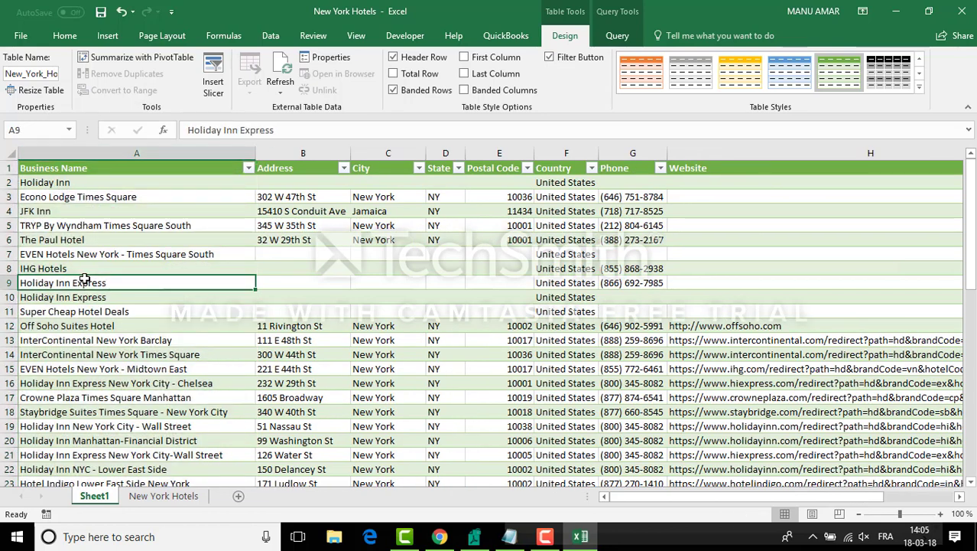
In the Notepad notes, add the line "I SAVE TO PDF FILE" below the line about deleting category hotels.
left_click(511, 538)
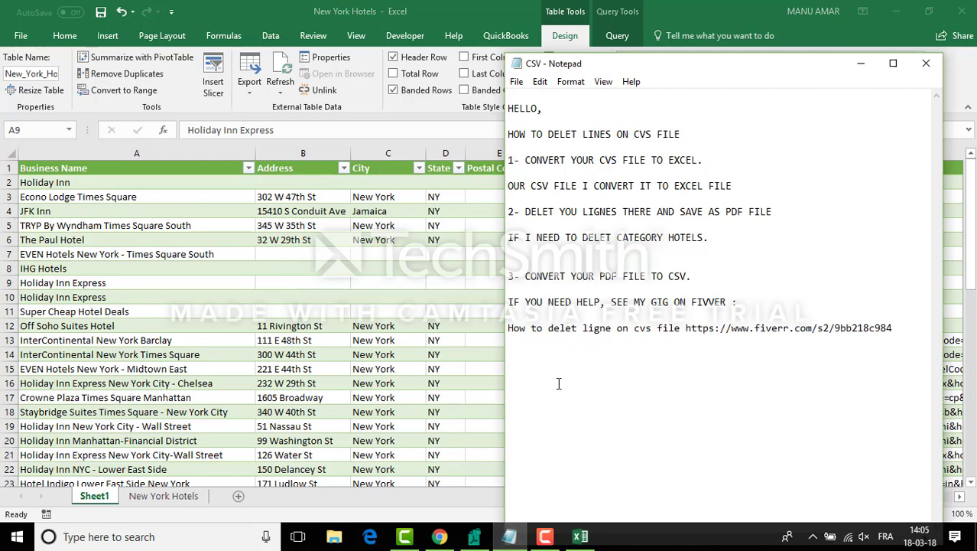
key("Return")
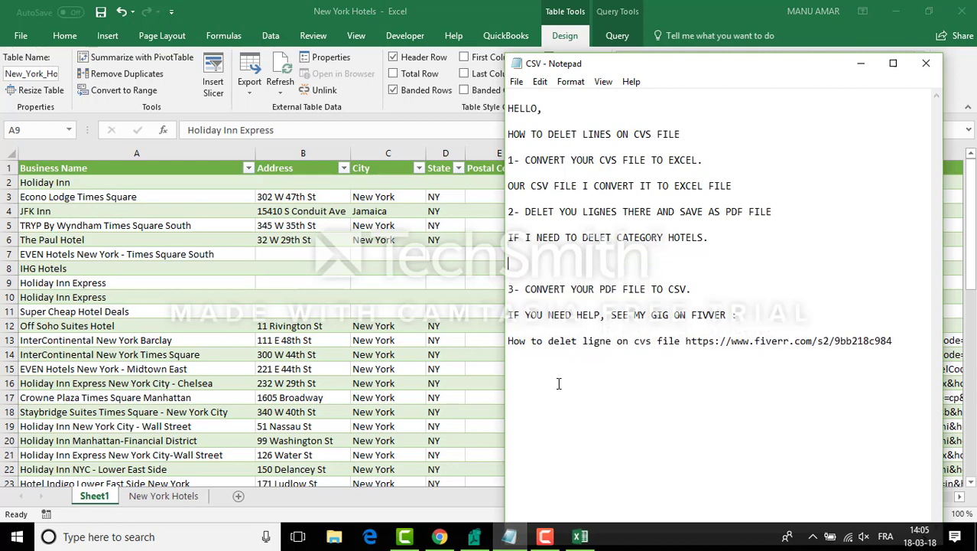
type("I SAVE TO PDF FILE")
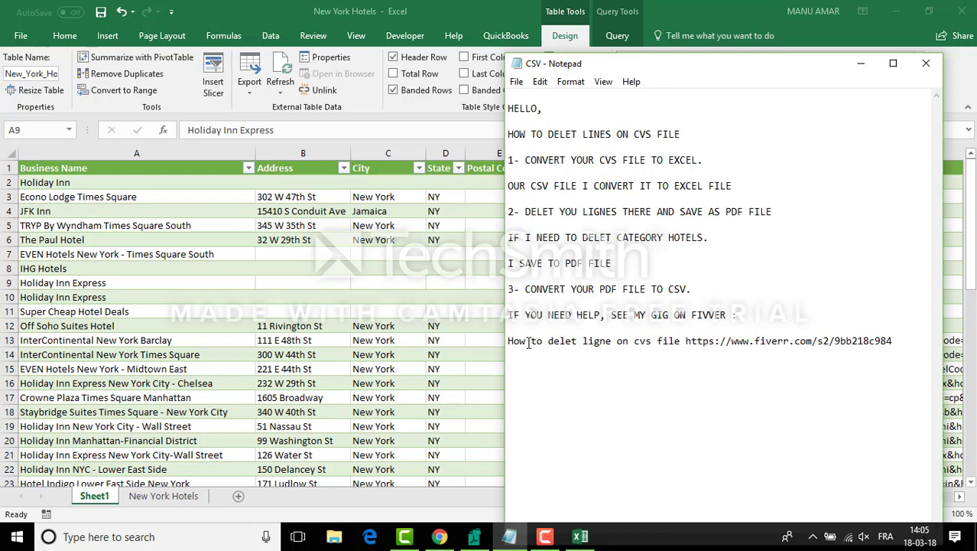
Switch back to Excel and save the hotel table as the PDF file New York Hotels in the Desktop folder.
left_click(431, 322)
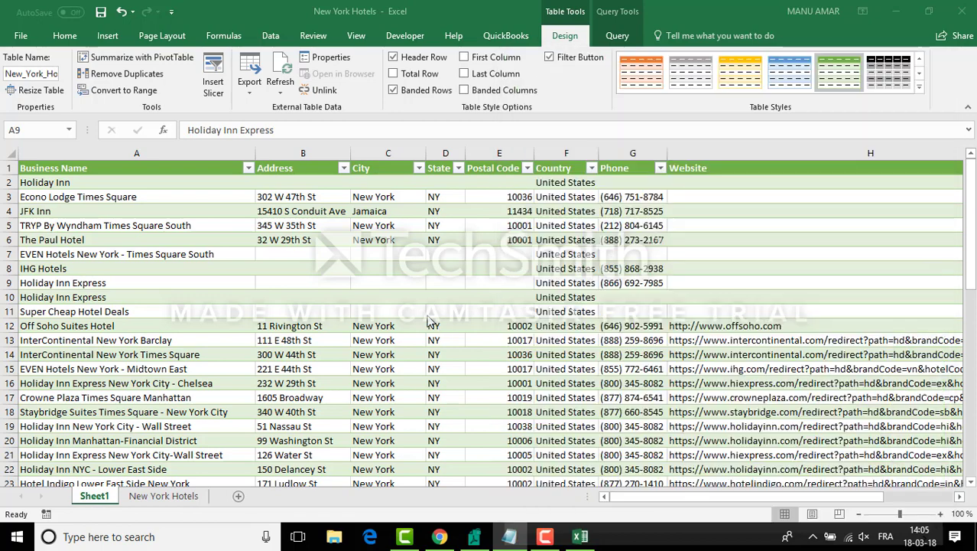
left_click(21, 36)
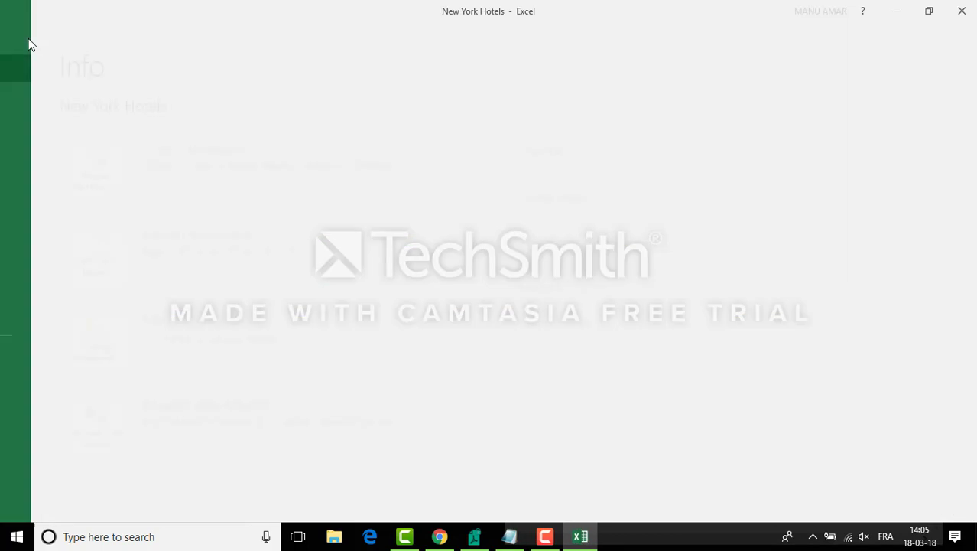
left_click(54, 183)
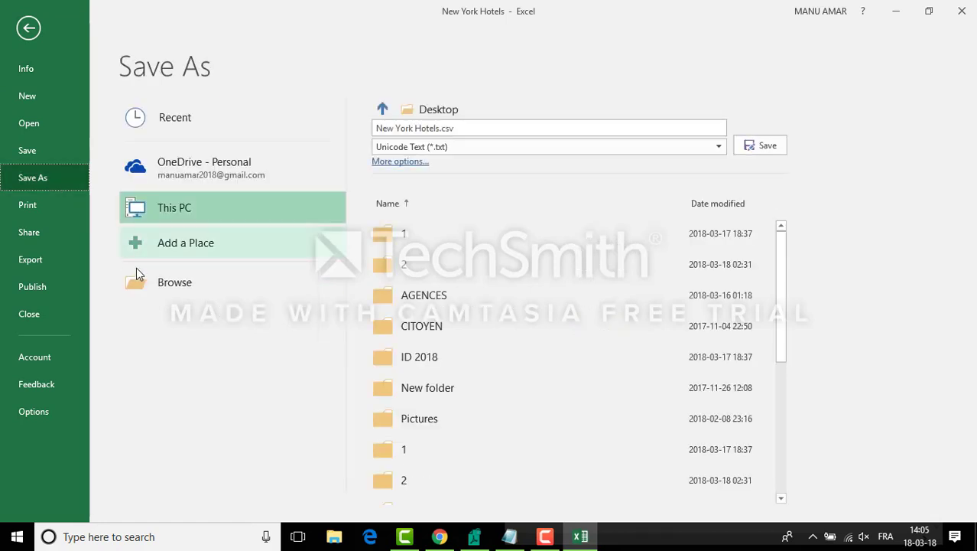
left_click(177, 287)
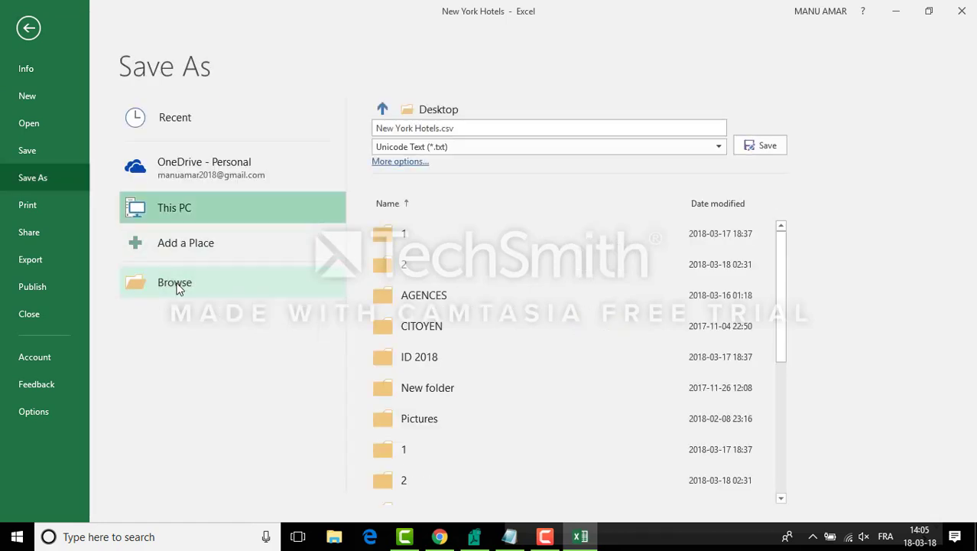
left_click_drag(107, 176, 110, 116)
left_click(67, 112)
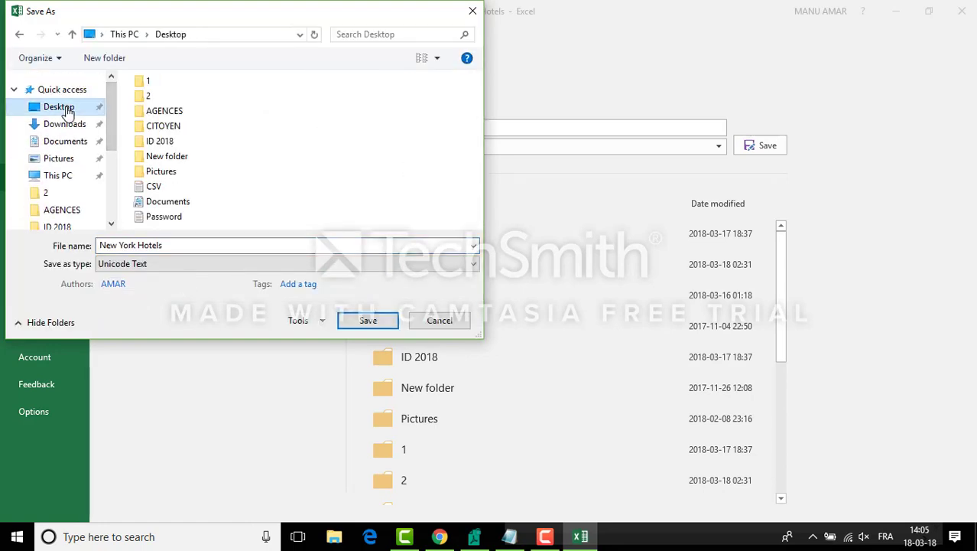
left_click(148, 263)
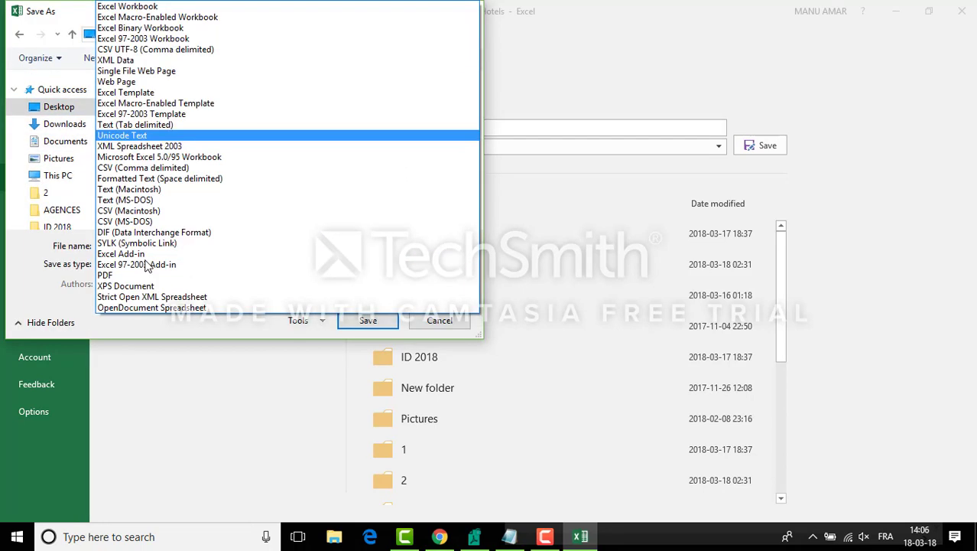
left_click(126, 271)
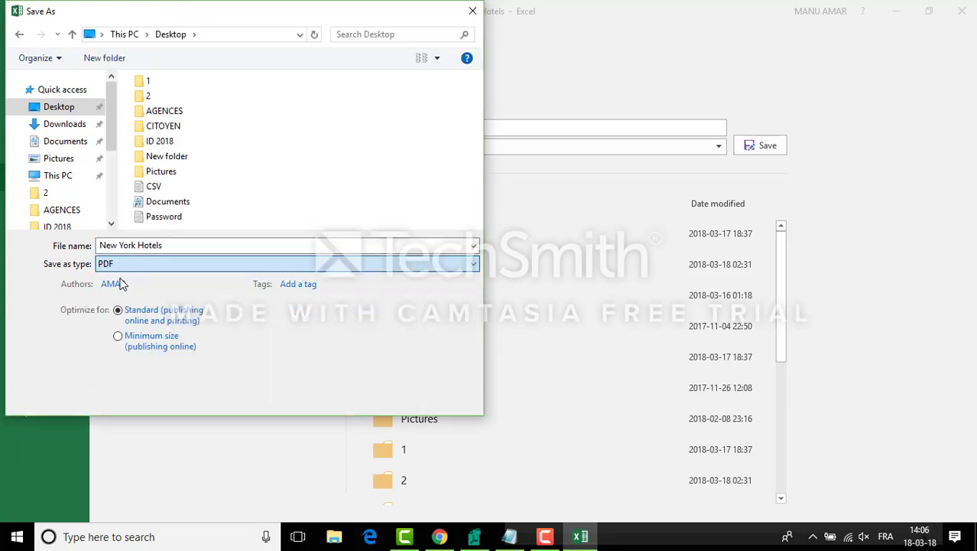
left_click(179, 245)
left_click(178, 245)
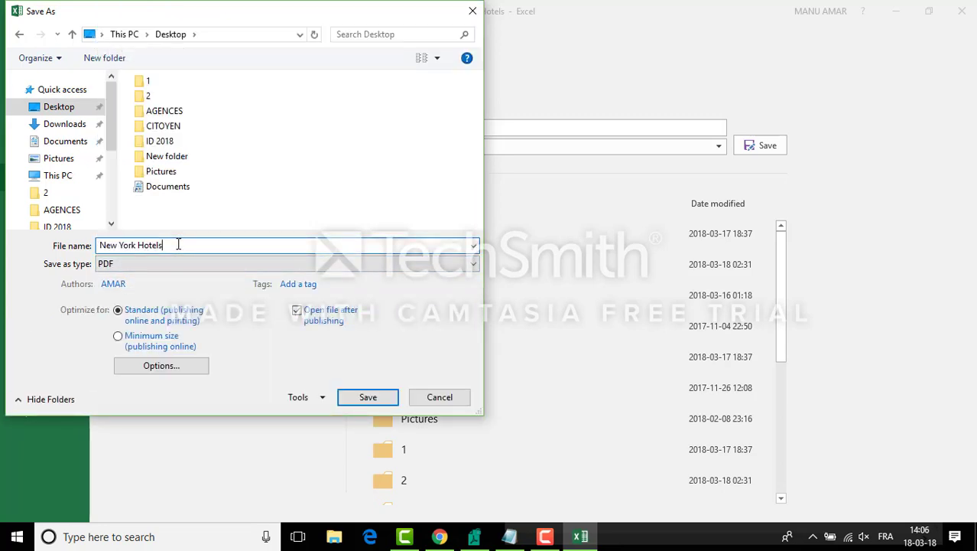
left_click(342, 397)
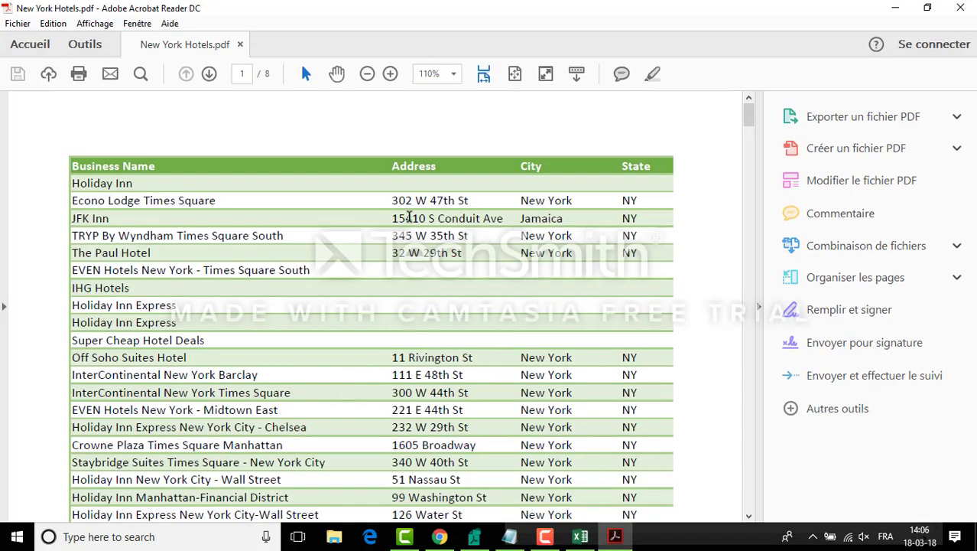
Look over the hotel table in the exported PDF, and minimize the PDF viewer and Excel to return to the notes.
scroll(405, 220, "down", 3)
scroll(405, 222, "down", 7)
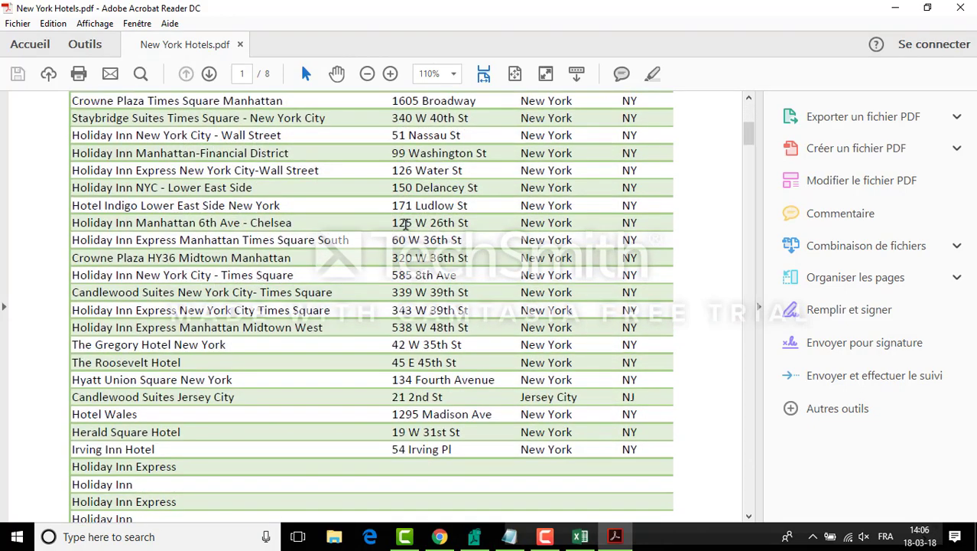
scroll(397, 231, "up", 10)
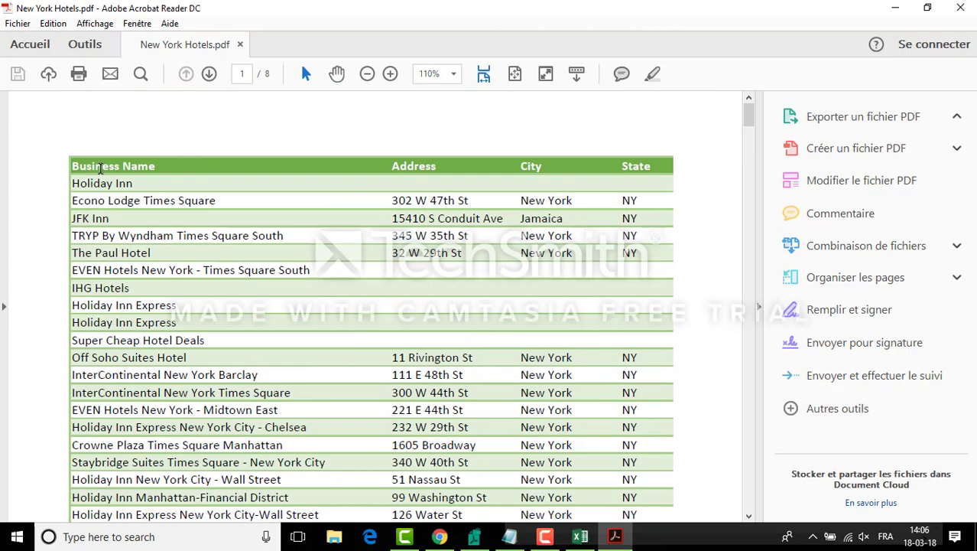
left_click(927, 8)
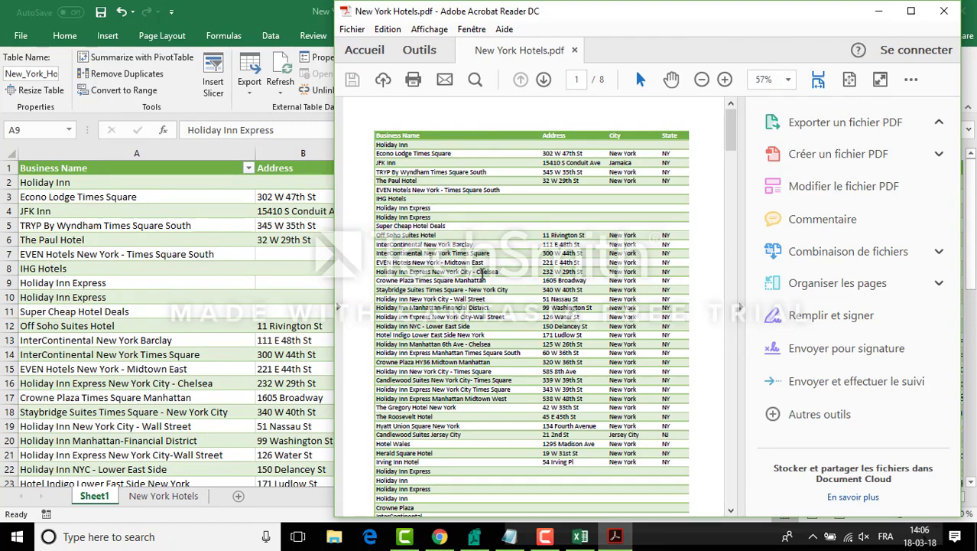
left_click(880, 15)
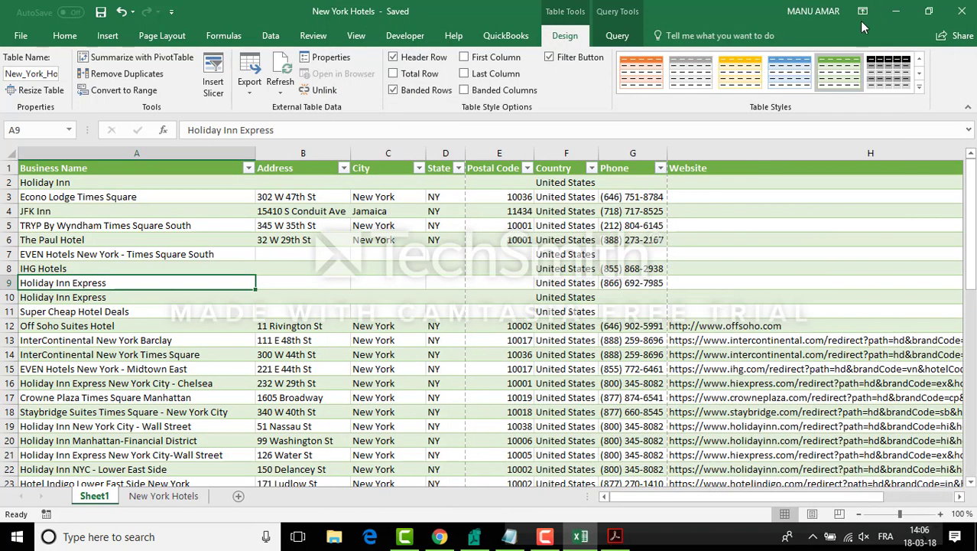
left_click(901, 14)
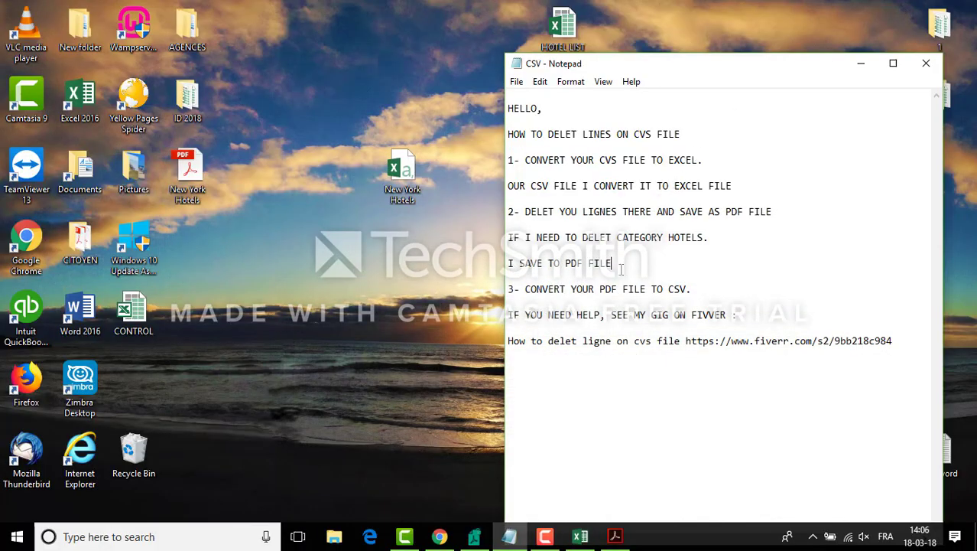
Highlight the line "3- CONVERT YOUR PDF FILE TO CSV." in the notes for reading and clear the highlight again.
left_click(708, 286)
left_click_drag(708, 286, 510, 289)
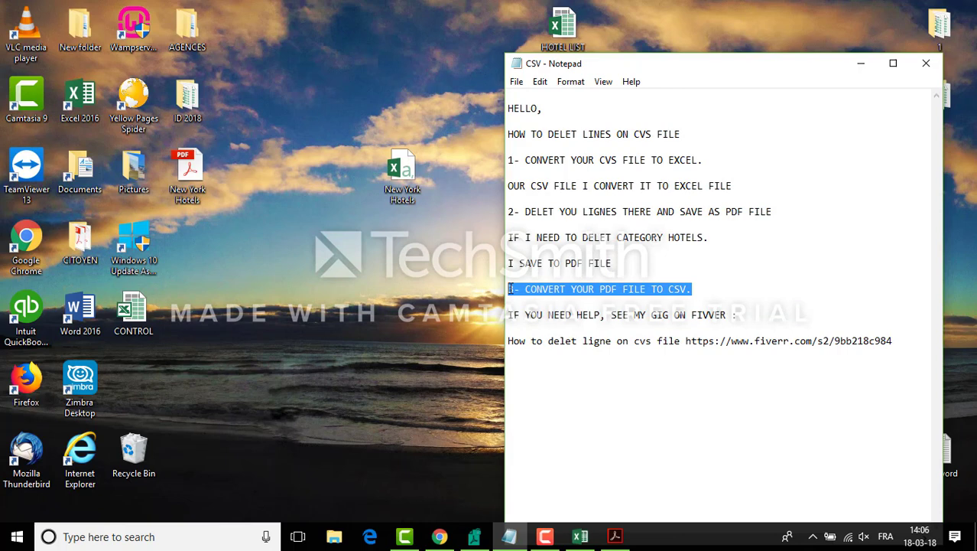
left_click(678, 300)
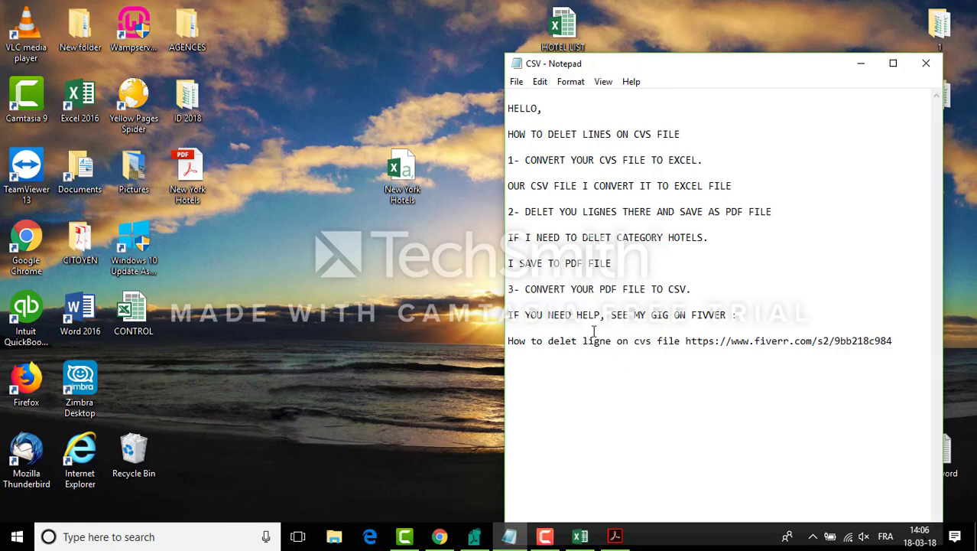
Switch to Tabula in Chrome and import New York Hotels.pdf from the Desktop folder.
left_click(439, 536)
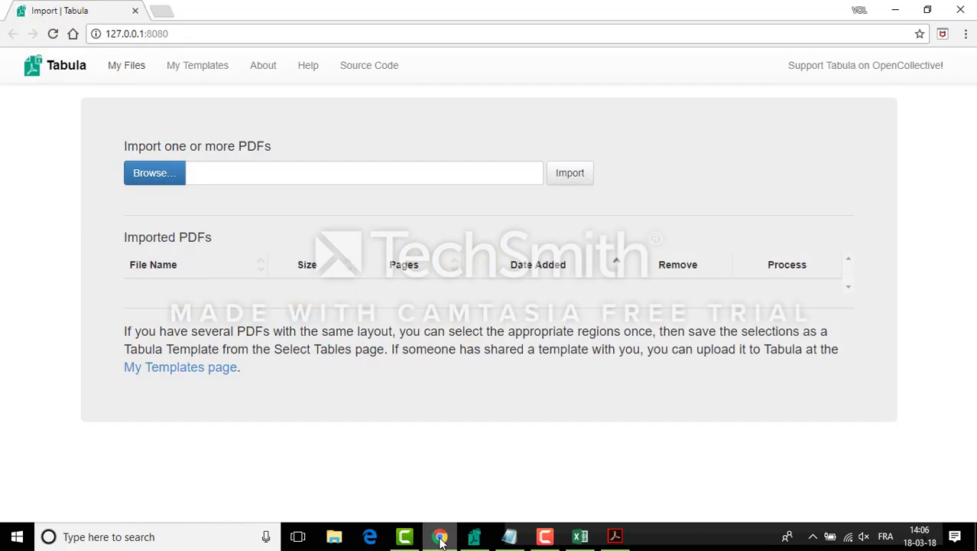
left_click(162, 178)
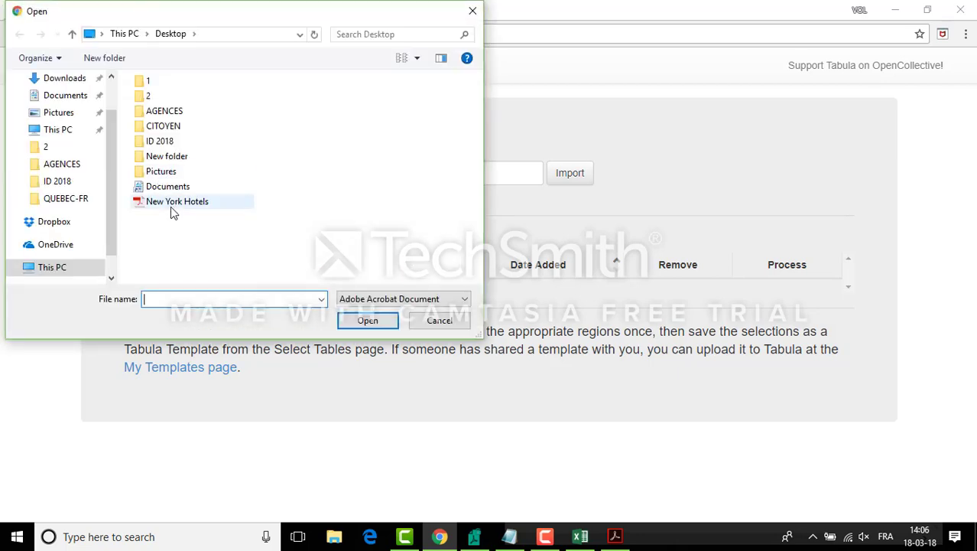
left_click(176, 203)
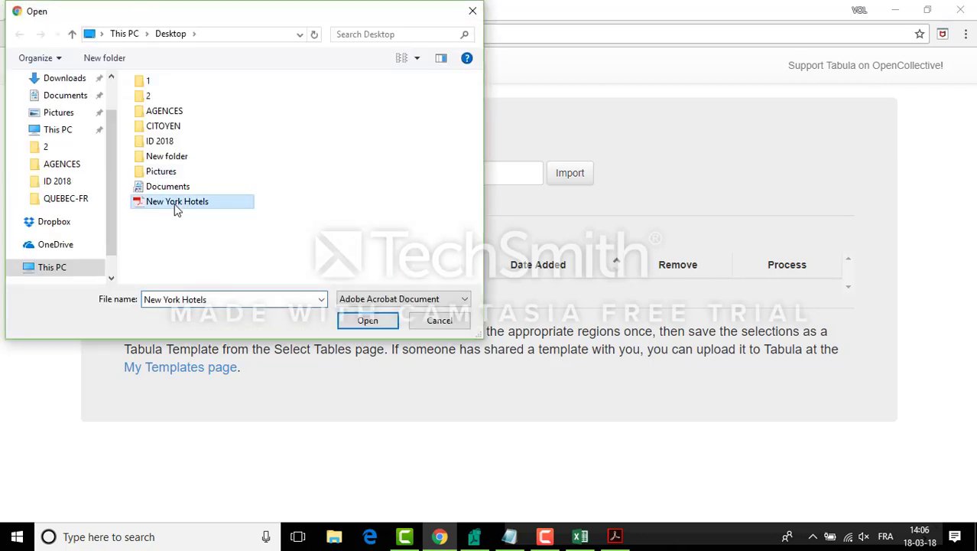
left_click(363, 321)
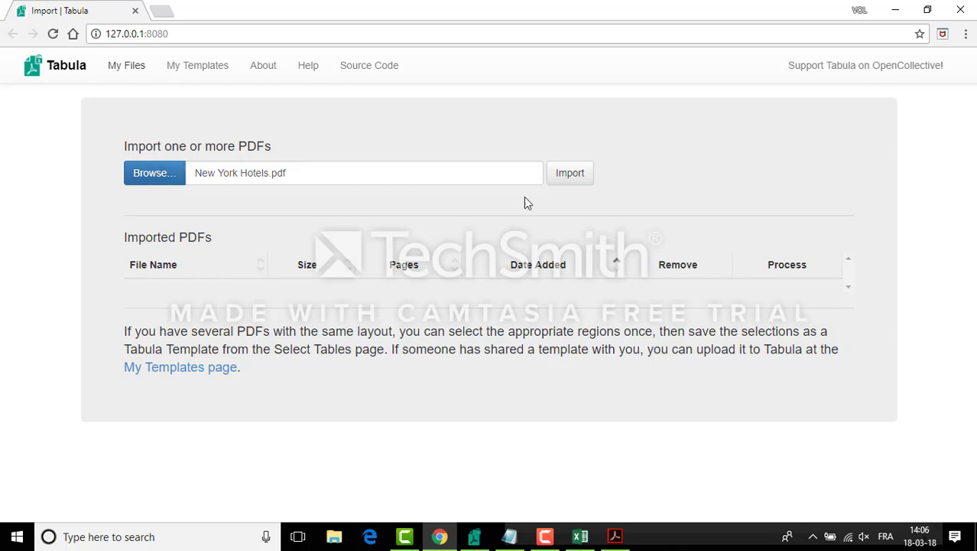
left_click(568, 178)
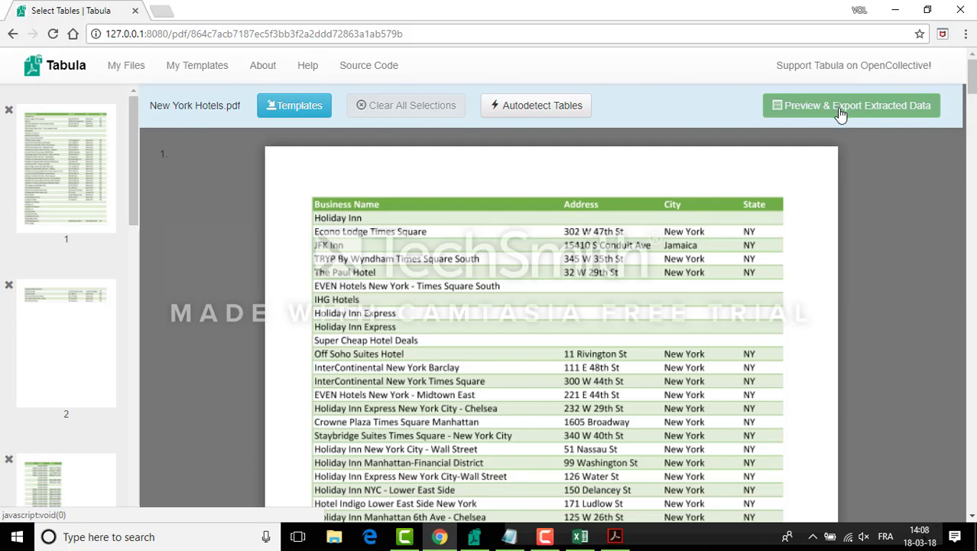
Autodetect the tables in the imported PDF and check the selected areas across its pages.
scroll(759, 195, "down", 1)
scroll(758, 195, "down", 15)
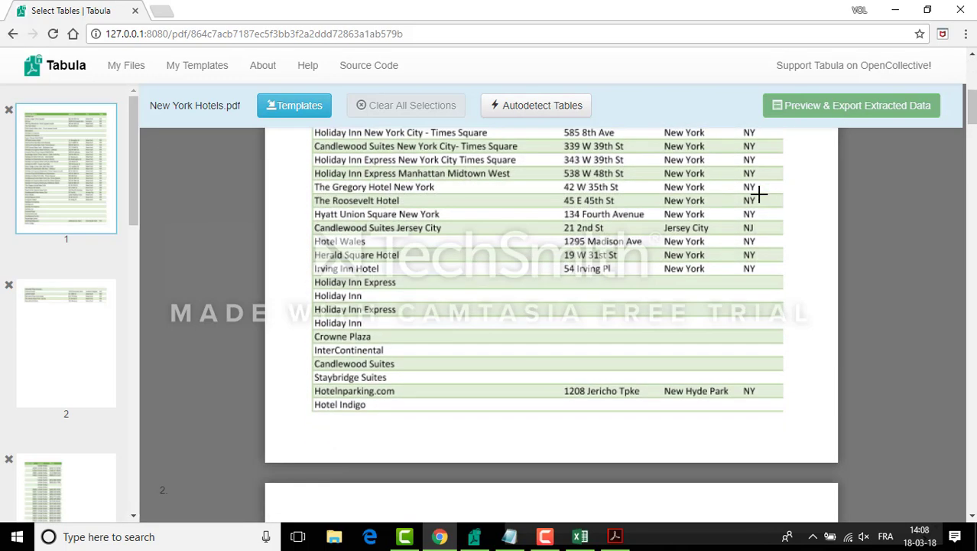
scroll(759, 196, "down", 10)
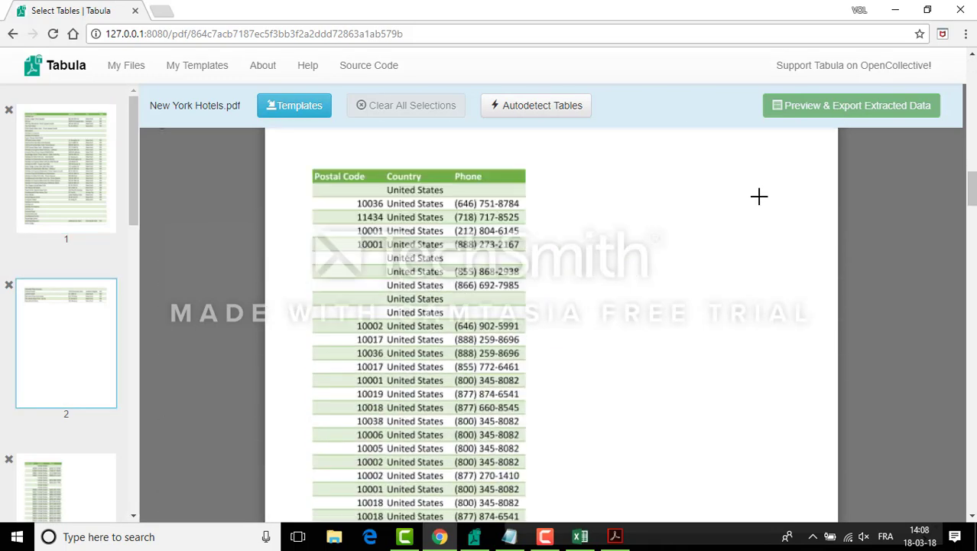
scroll(759, 196, "up", 20)
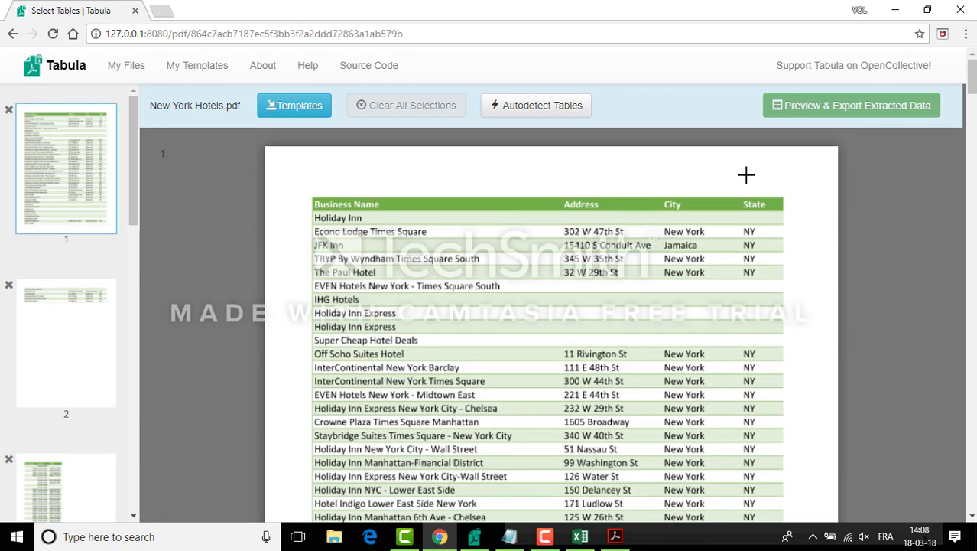
left_click(550, 112)
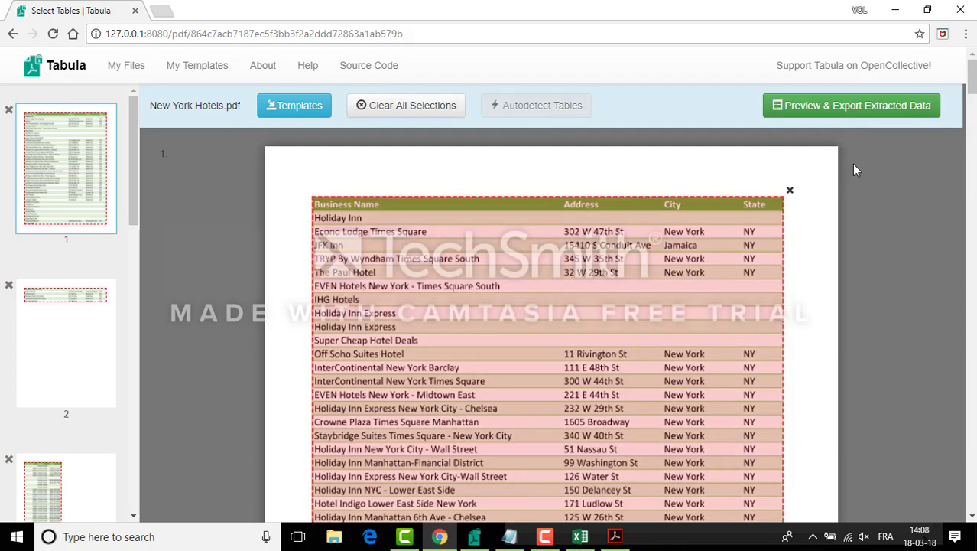
scroll(843, 188, "down", 7)
scroll(844, 198, "down", 3)
scroll(843, 198, "up", 10)
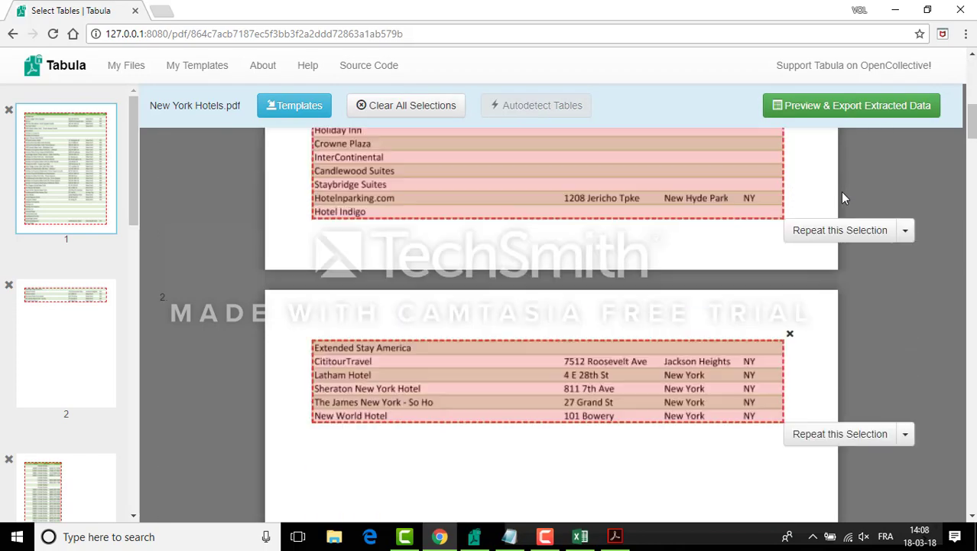
Preview the extracted table data, export it in CSV format and open the downloaded file in Excel.
left_click(831, 111)
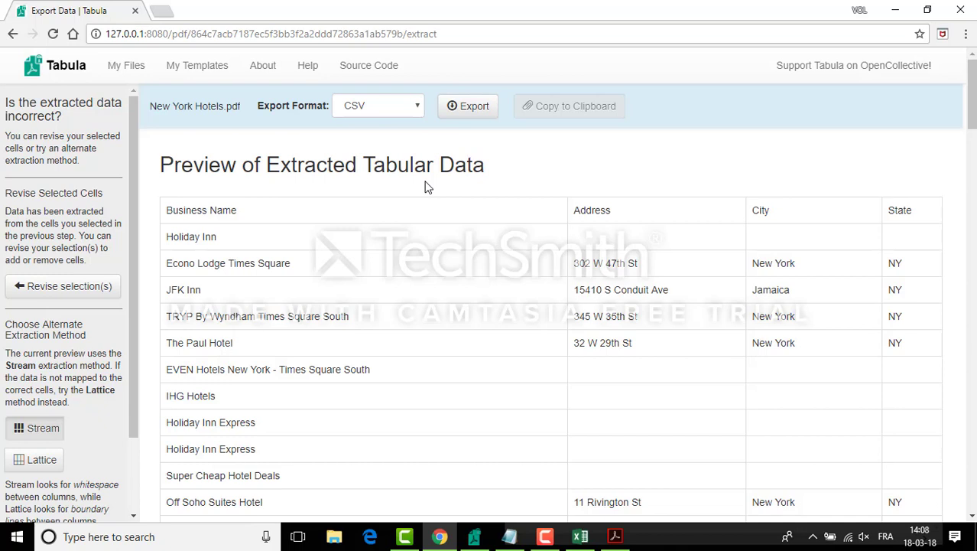
left_click(418, 109)
left_click(418, 108)
left_click(476, 111)
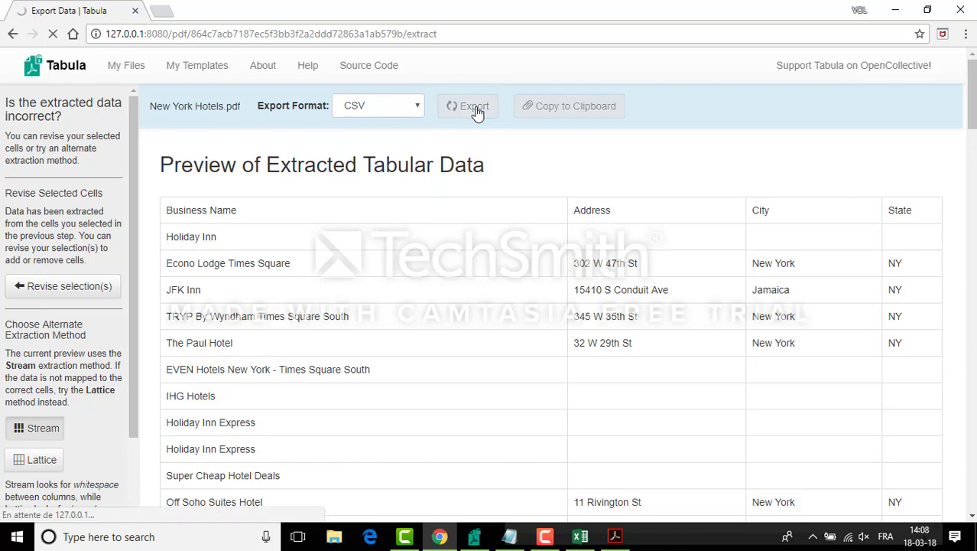
left_click(475, 111)
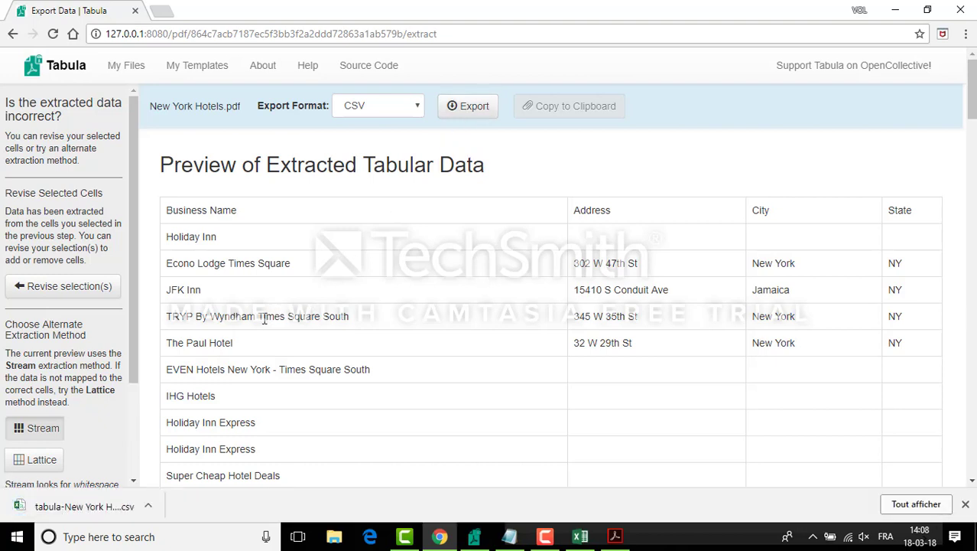
left_click(119, 513)
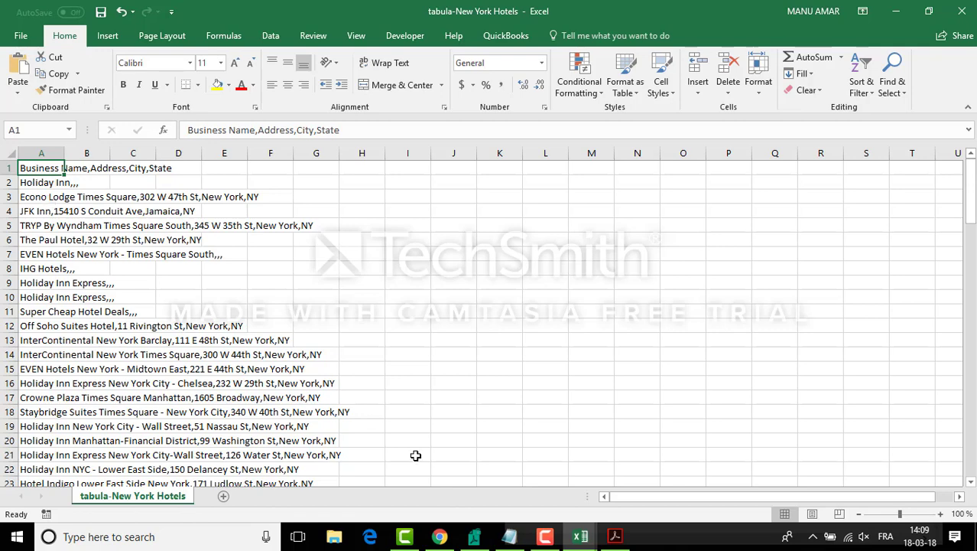
Switch to the CSV notes in Notepad and add the line "NEW CSV FILE WITHOUT CATEGORY HOTELS." below the third instruction.
left_click(509, 538)
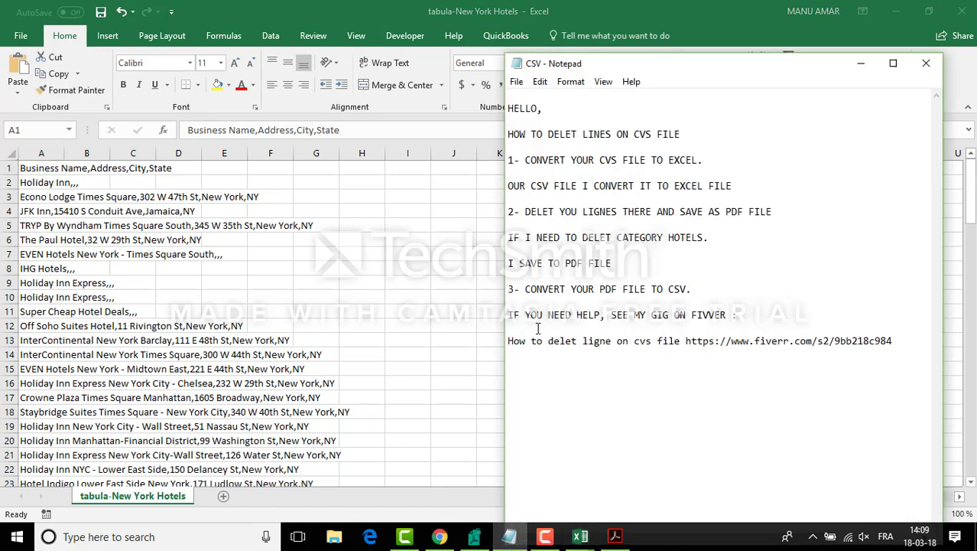
key("Return")
key("Return")
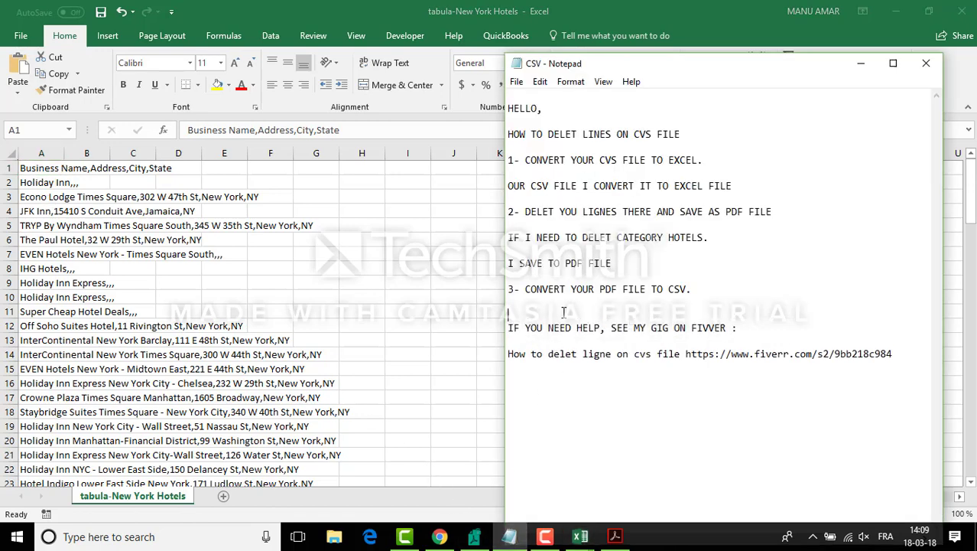
type("NE")
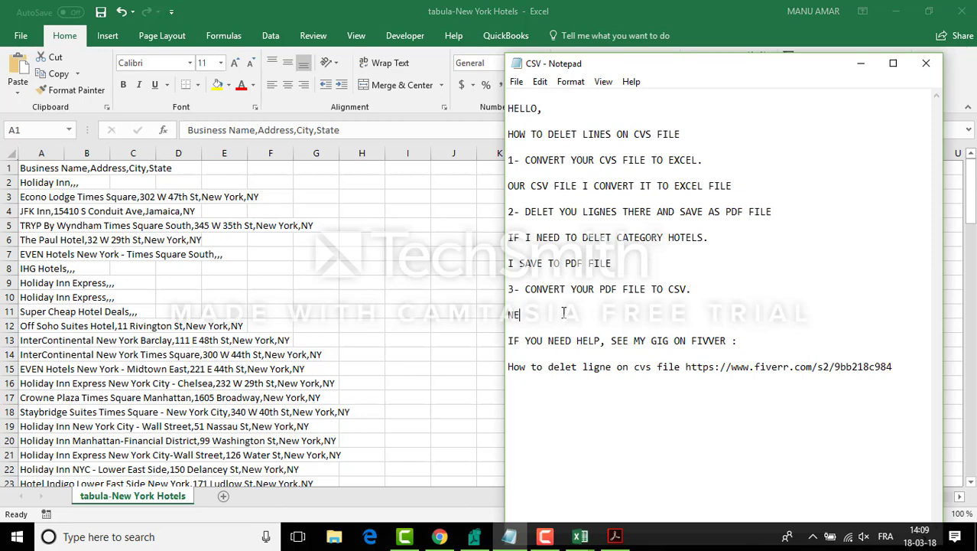
type("W CSV FILE WITHOUT")
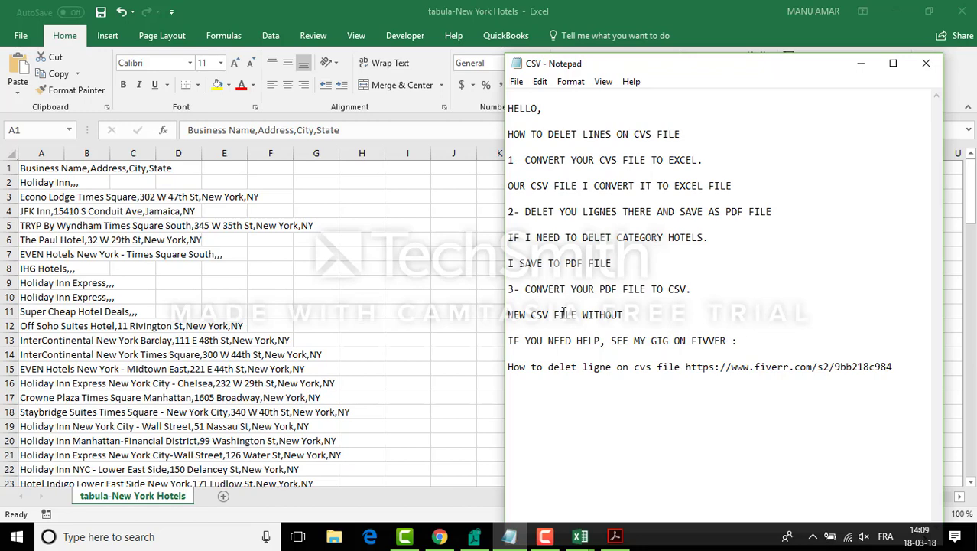
type(" CATEGORY HOTELS")
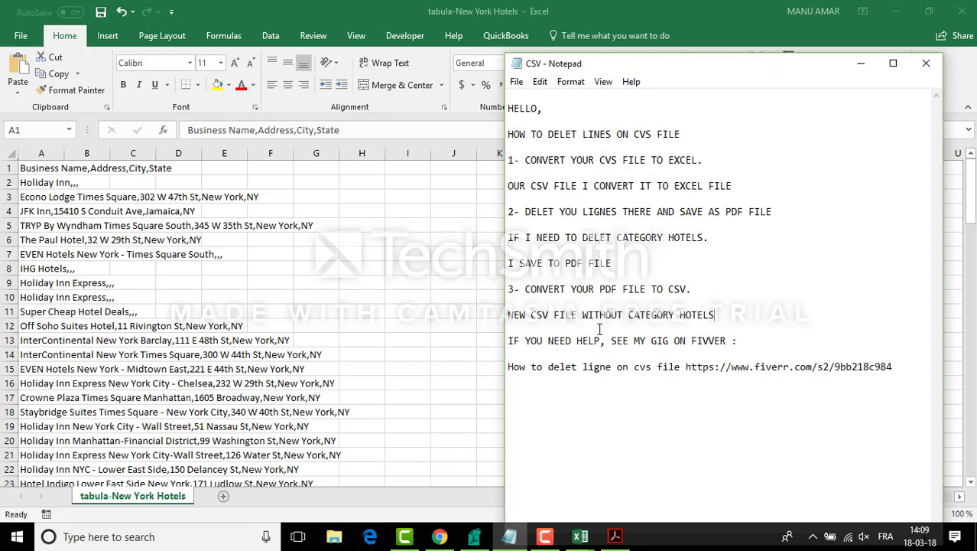
type(".")
Add the line "THANK YOU FOR WATCHING" above the help line, then return to Excel and look over the exported hotel rows.
key("Return")
key("Return")
type("T")
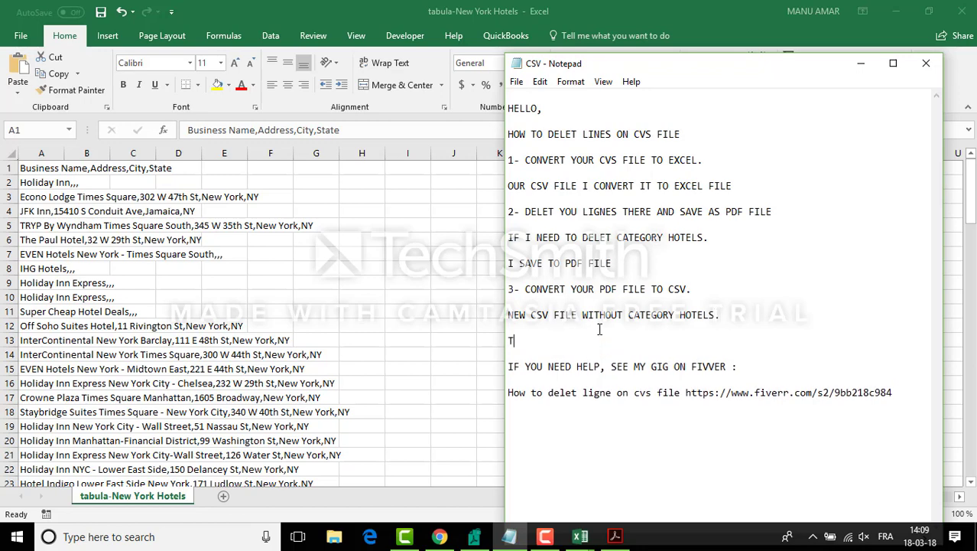
type("HANK")
type("U FOR WATCHING")
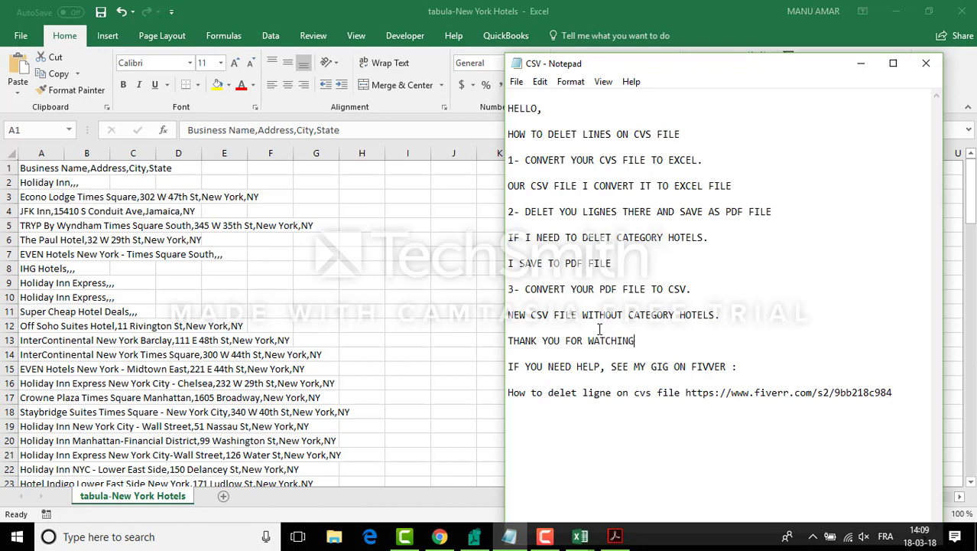
left_click(861, 63)
scroll(123, 260, "down", 11)
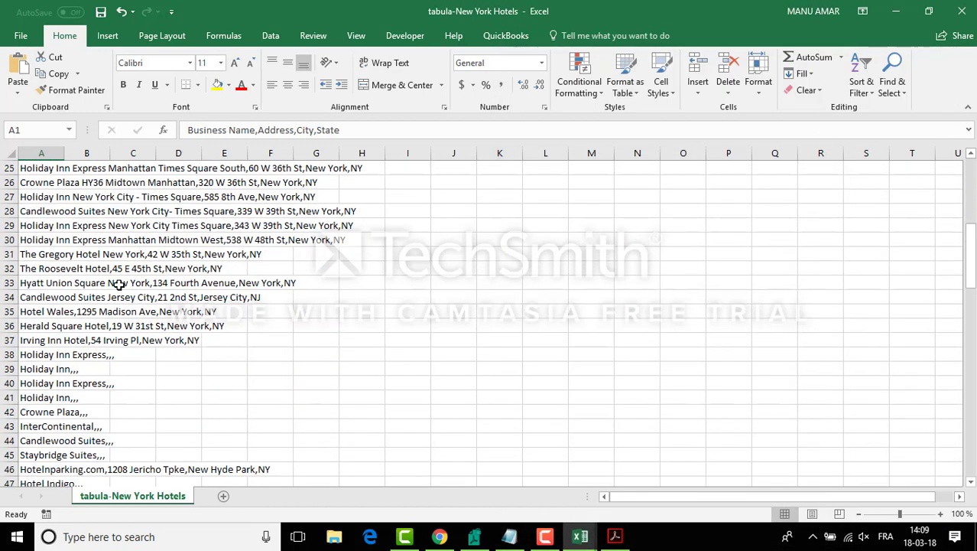